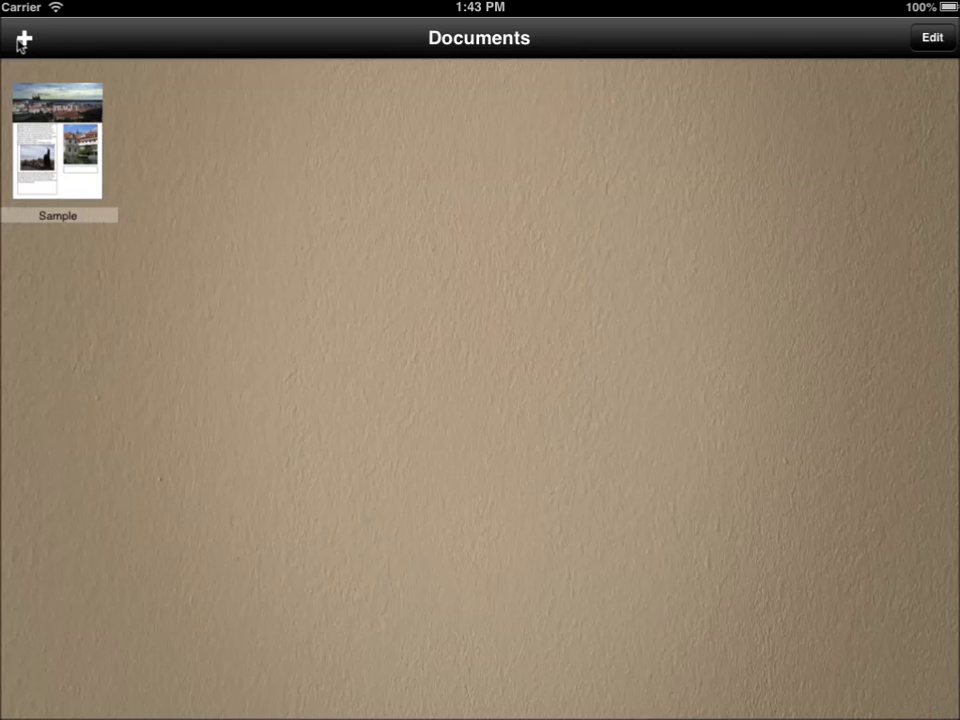
- Open the Sample document and look around its first page, the PRAGUE title page
{"action": "left_click", "coordinate": [24, 41]}
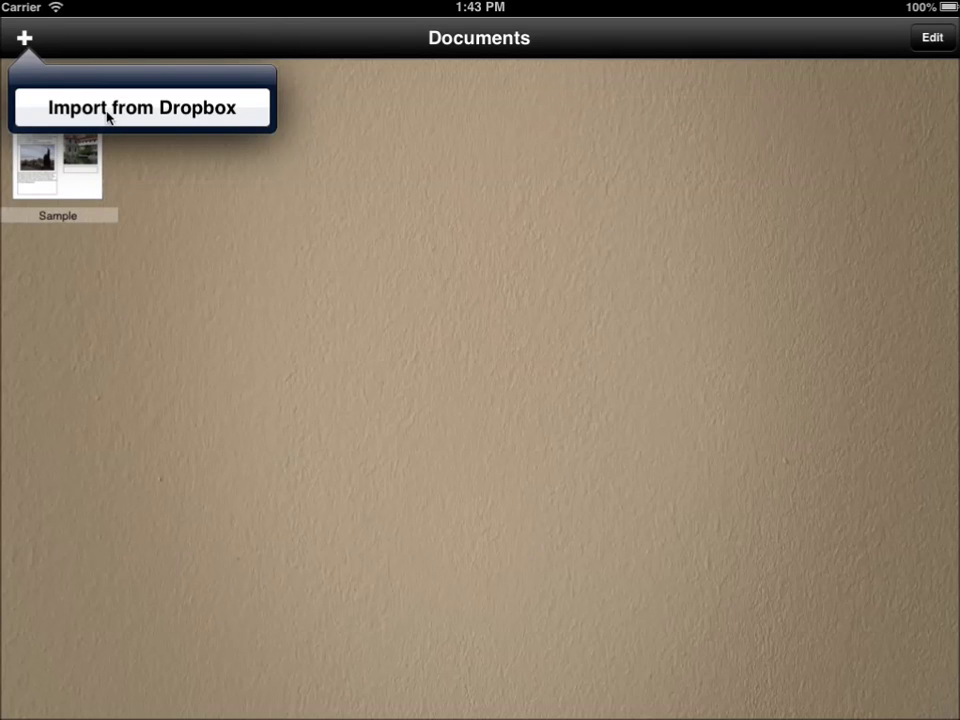
{"action": "left_click", "coordinate": [138, 166]}
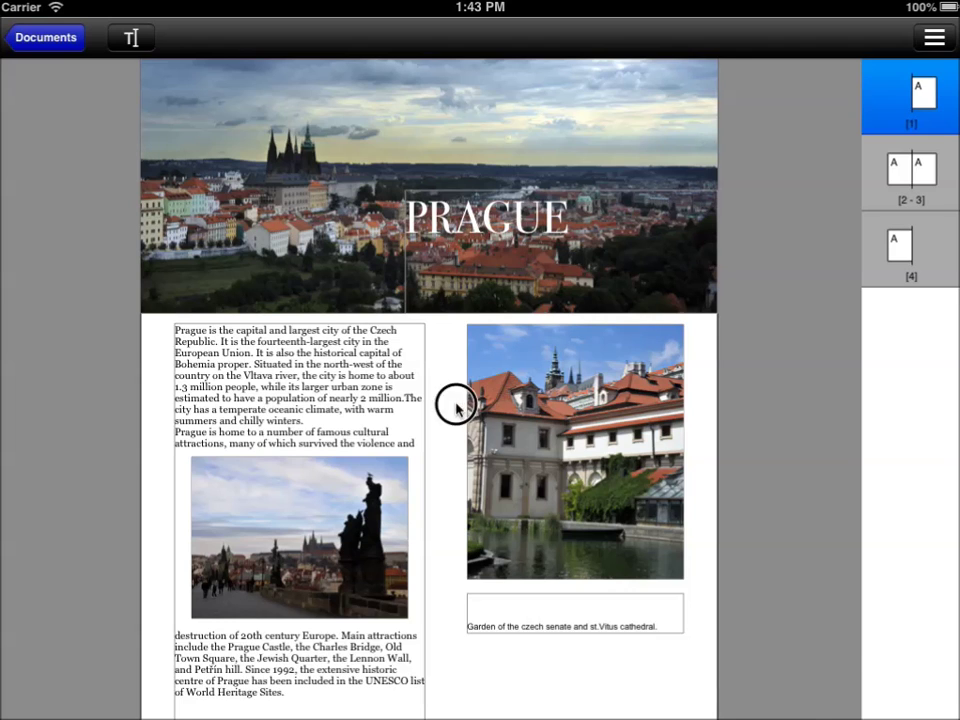
{"action": "left_click_drag", "start_coordinate": [454, 403], "coordinate": [446, 446]}
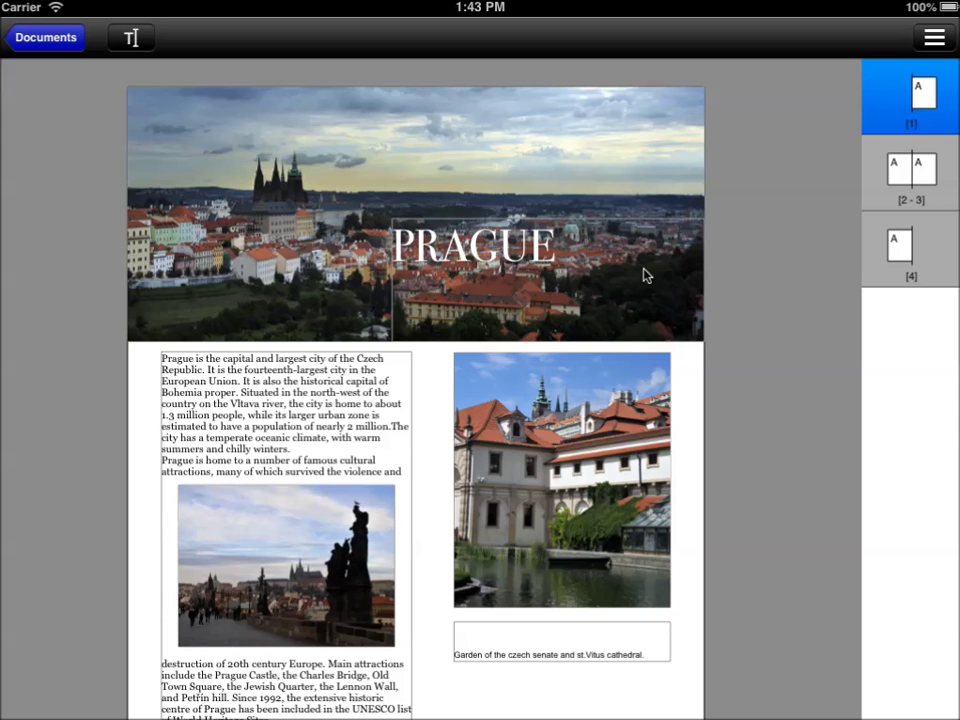
- Jump to pages 2–3 and pan across the Kugelhupf and Strudel recipes with thumbnails hidden
{"action": "left_click", "coordinate": [929, 177]}
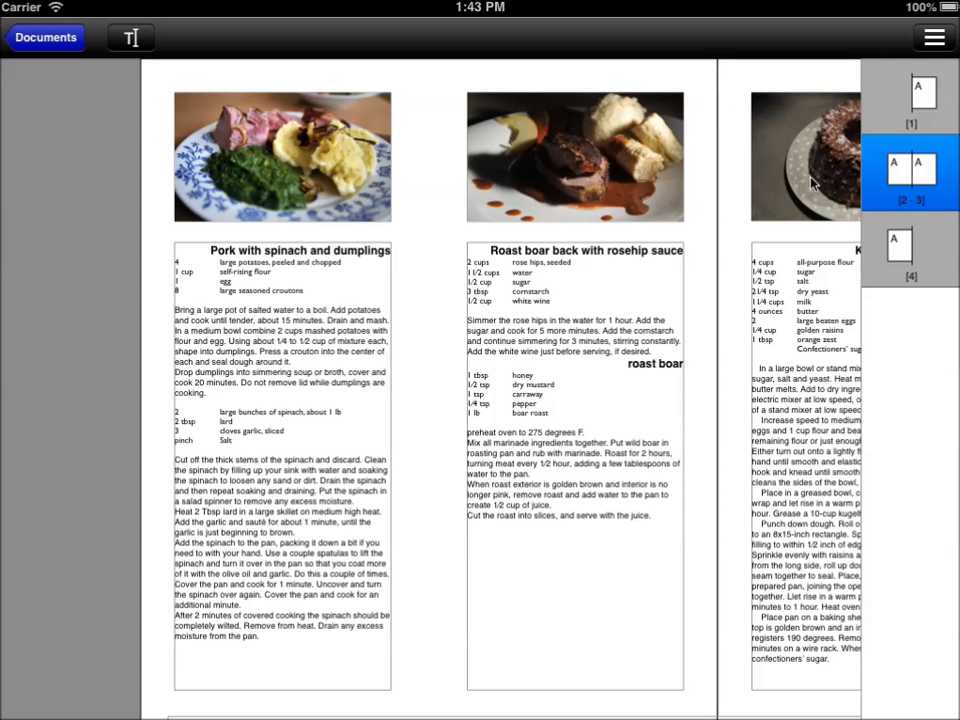
{"action": "left_click_drag", "start_coordinate": [770, 195], "coordinate": [560, 196]}
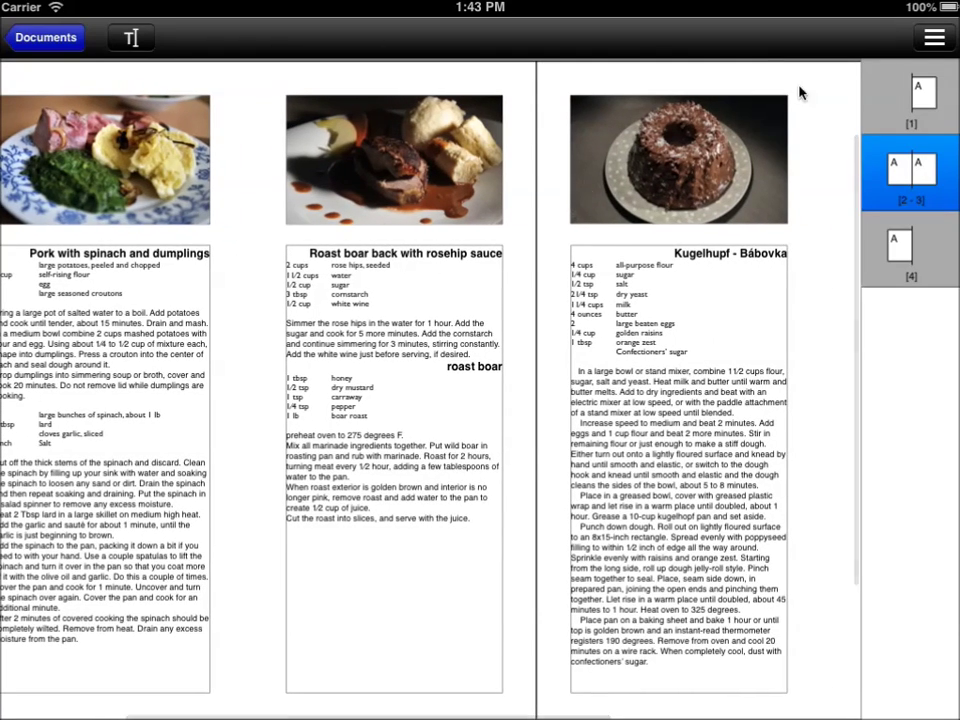
{"action": "left_click", "coordinate": [935, 38]}
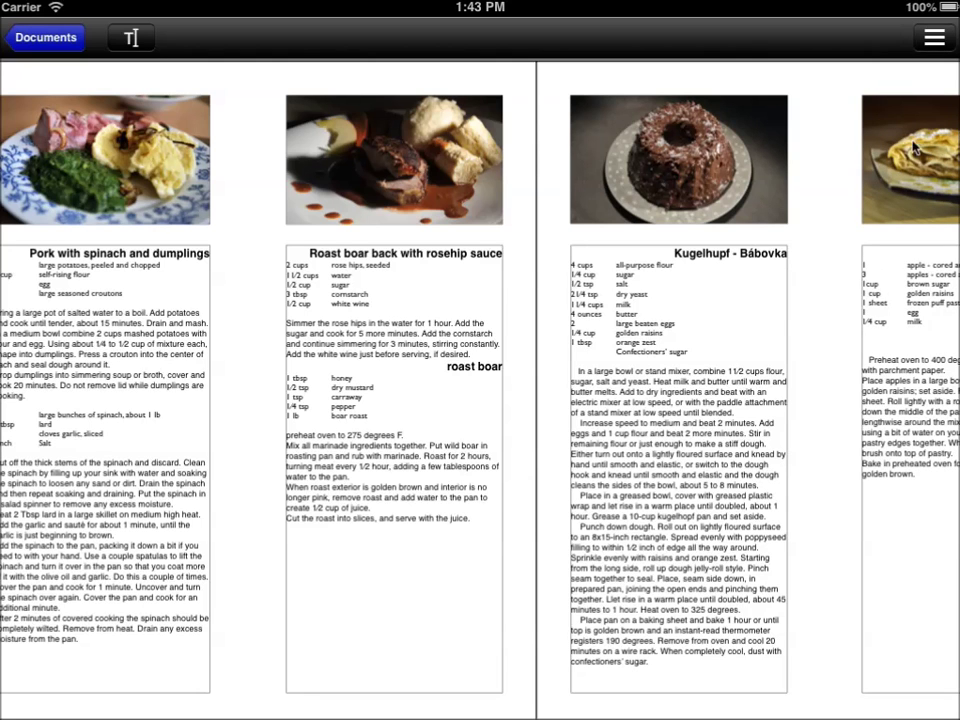
{"action": "left_click_drag", "start_coordinate": [884, 124], "coordinate": [733, 172]}
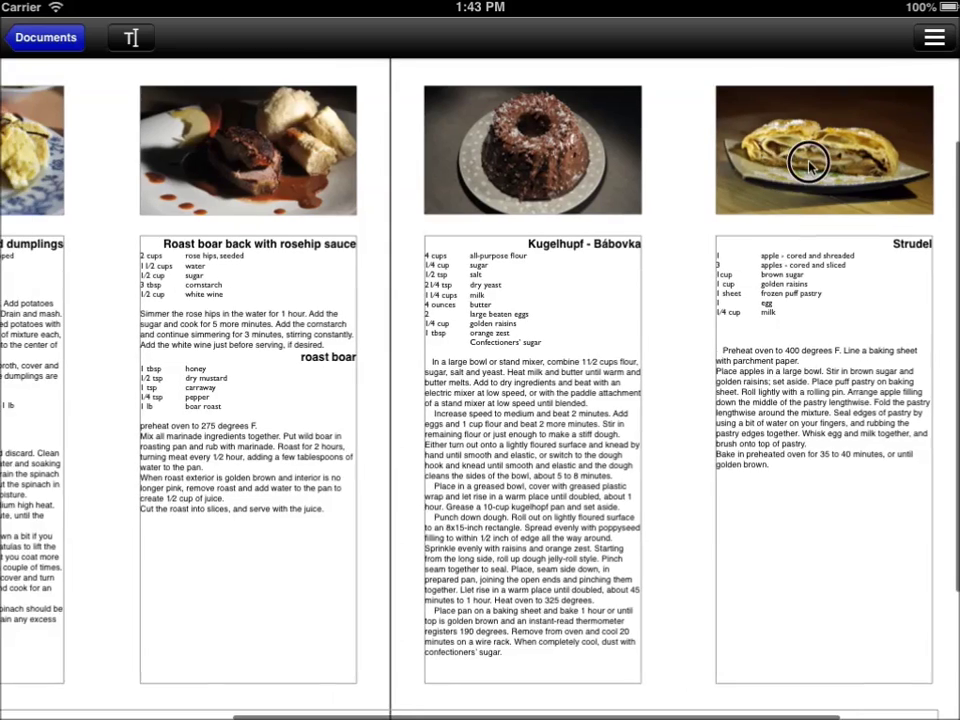
{"action": "left_click_drag", "start_coordinate": [808, 162], "coordinate": [864, 161]}
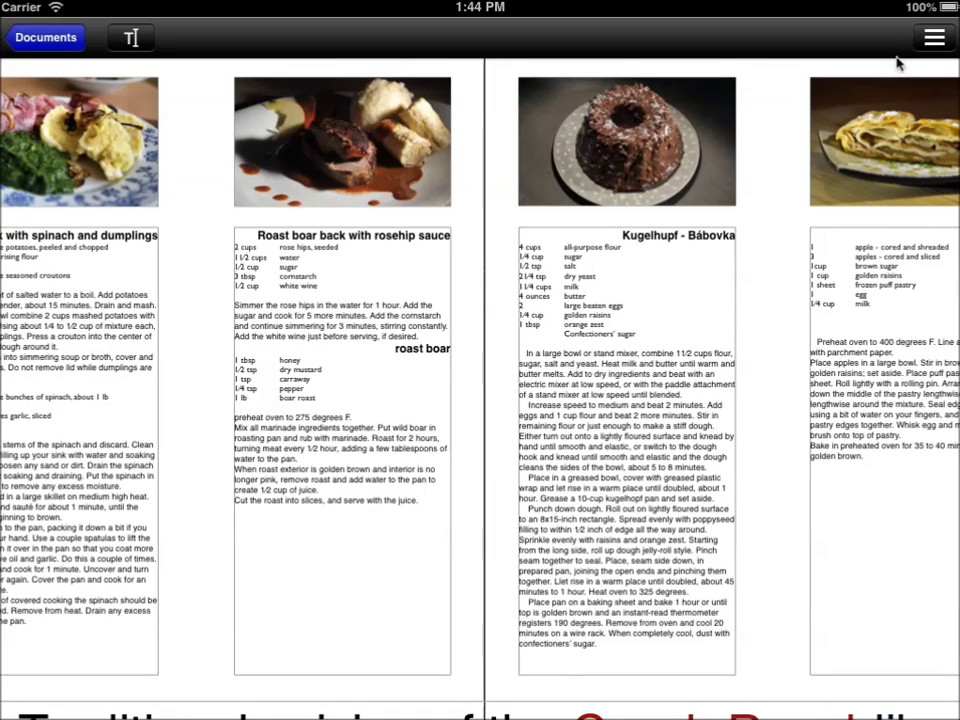
- Restore the page thumbnails and pan down to the Czech cuisine heading
{"action": "left_click", "coordinate": [933, 38]}
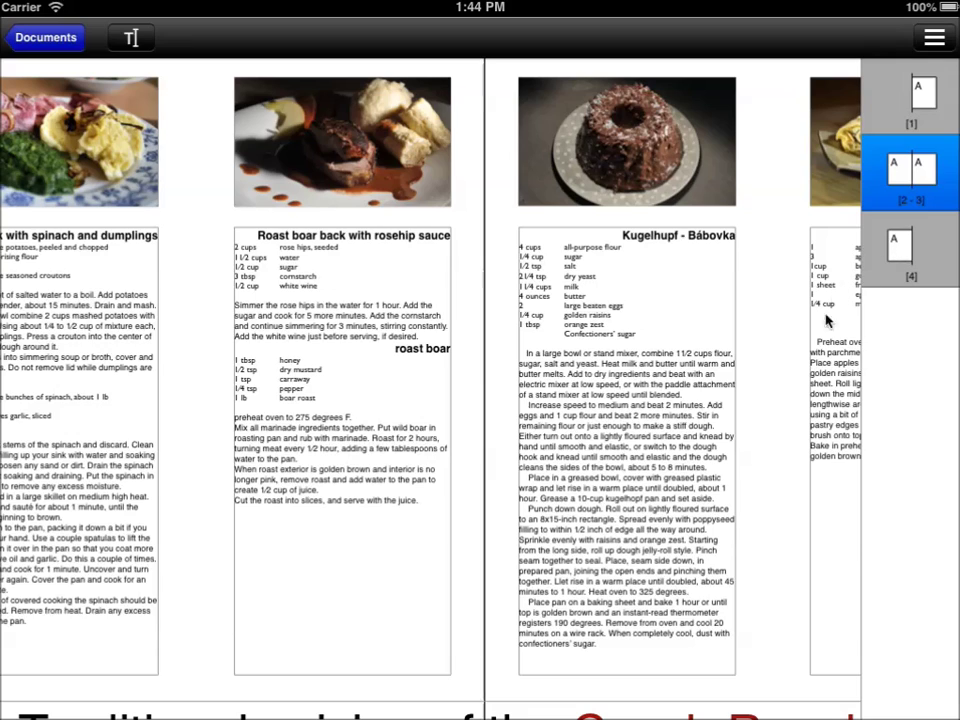
{"action": "left_click", "coordinate": [754, 590]}
{"action": "left_click_drag", "start_coordinate": [754, 590], "coordinate": [454, 347]}
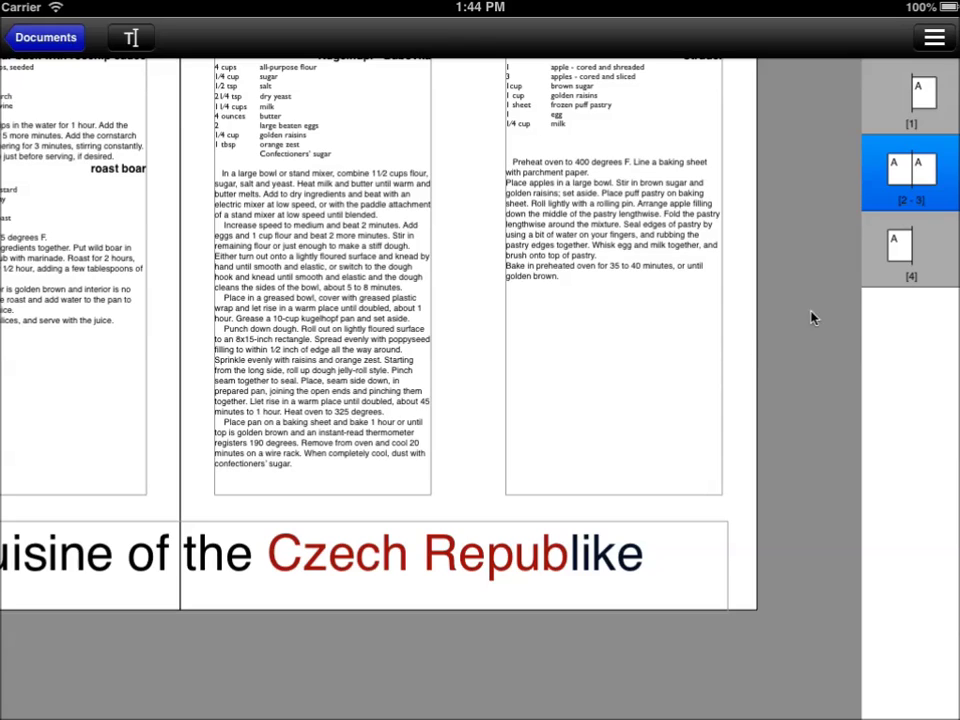
- View page 4 with the Czech flag, then go back to the PRAGUE page 1
{"action": "left_click", "coordinate": [902, 251]}
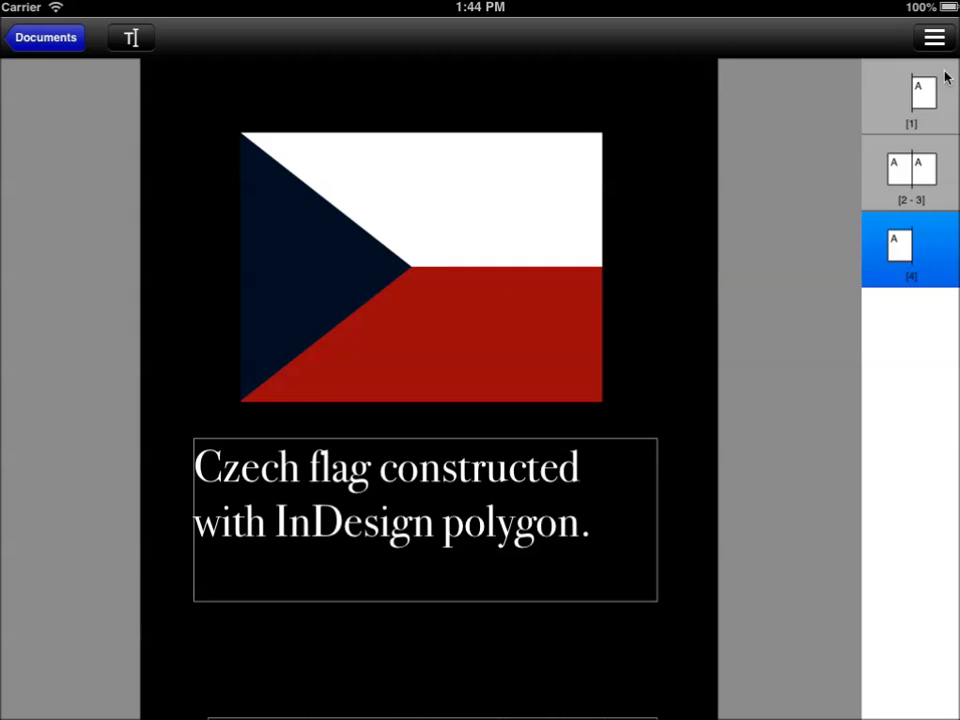
{"action": "left_click", "coordinate": [922, 92]}
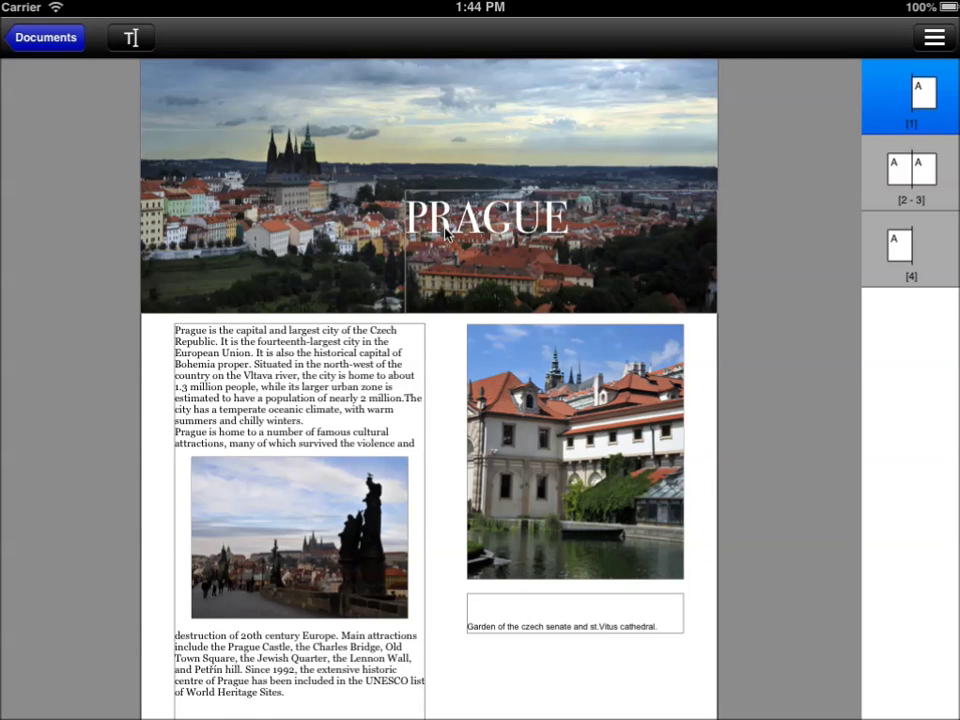
{"action": "left_click_drag", "start_coordinate": [436, 420], "coordinate": [441, 379]}
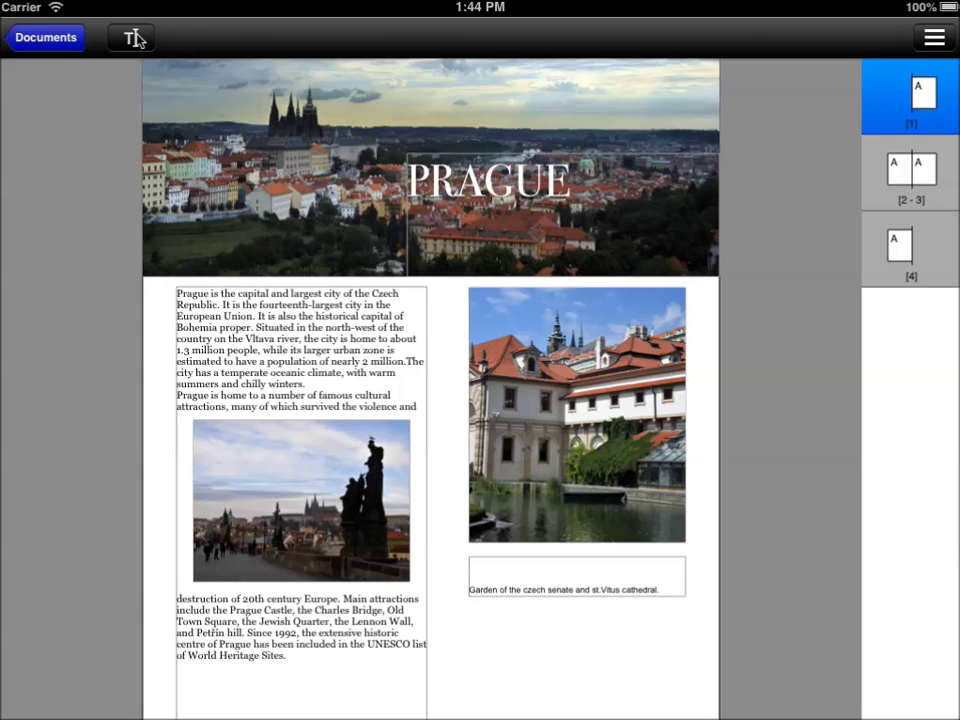
- Open Story 2, the Prague city text on page 1, in the story editor
{"action": "left_click", "coordinate": [137, 38]}
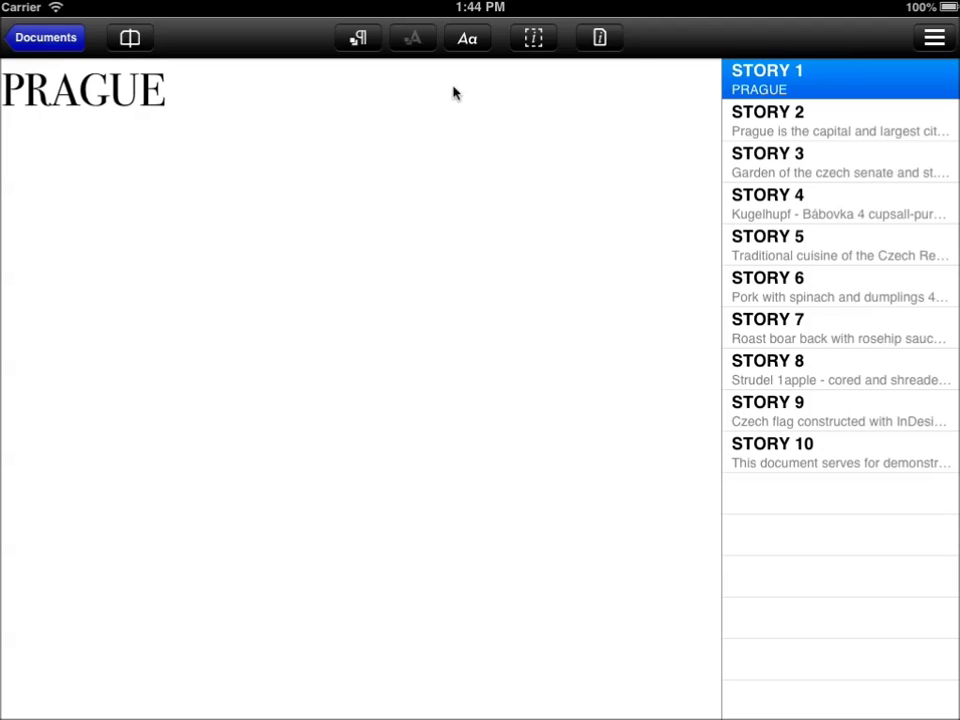
{"action": "left_click", "coordinate": [130, 38]}
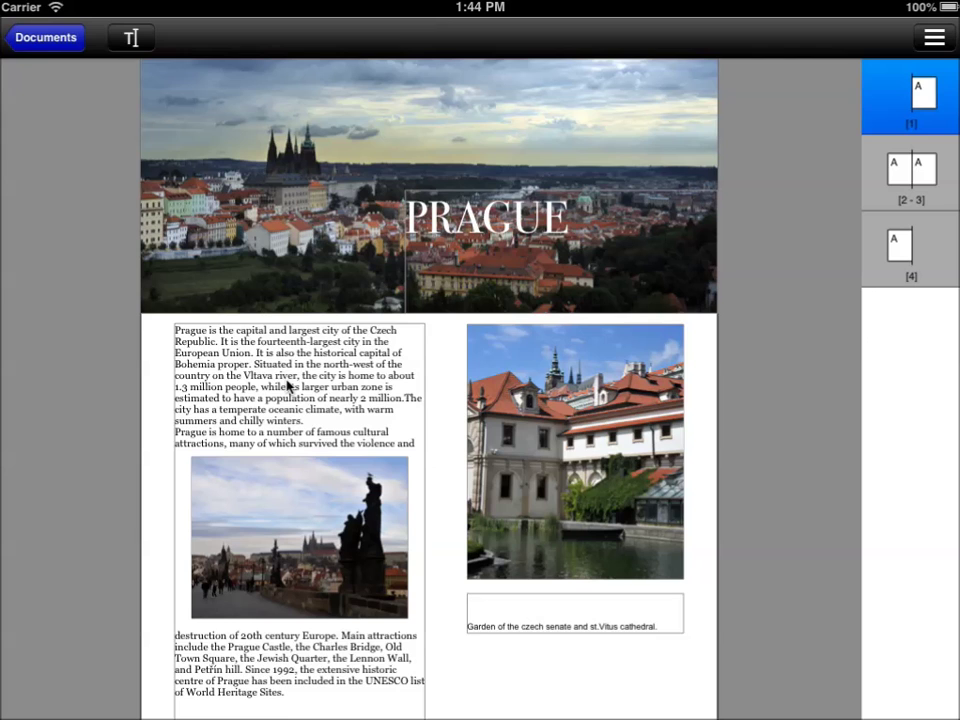
{"action": "left_click", "coordinate": [396, 657]}
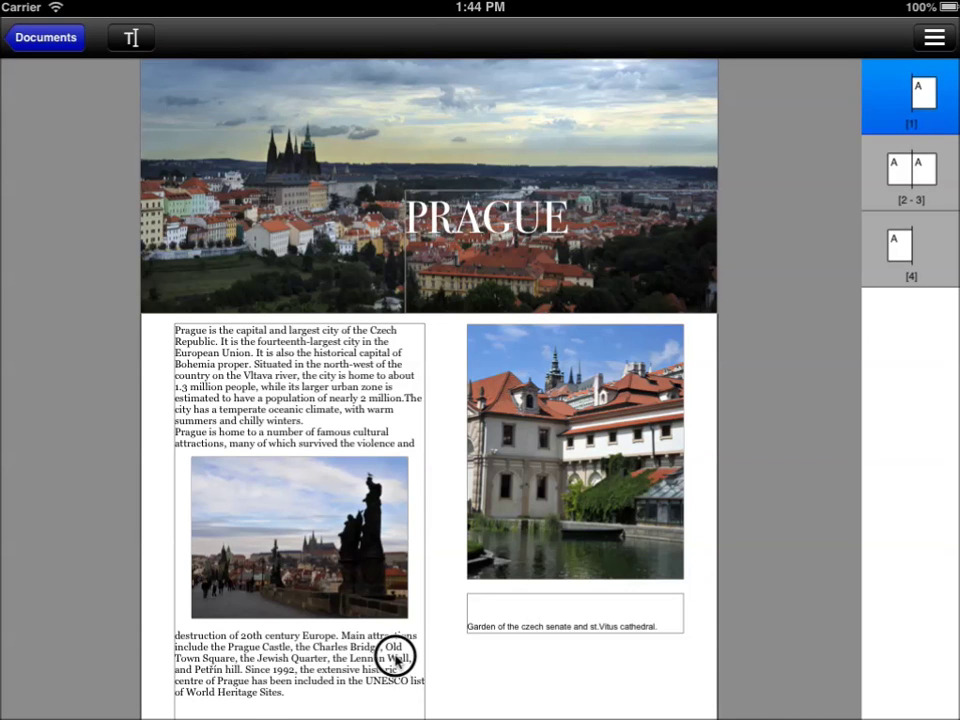
{"action": "left_click_drag", "start_coordinate": [396, 657], "coordinate": [388, 568]}
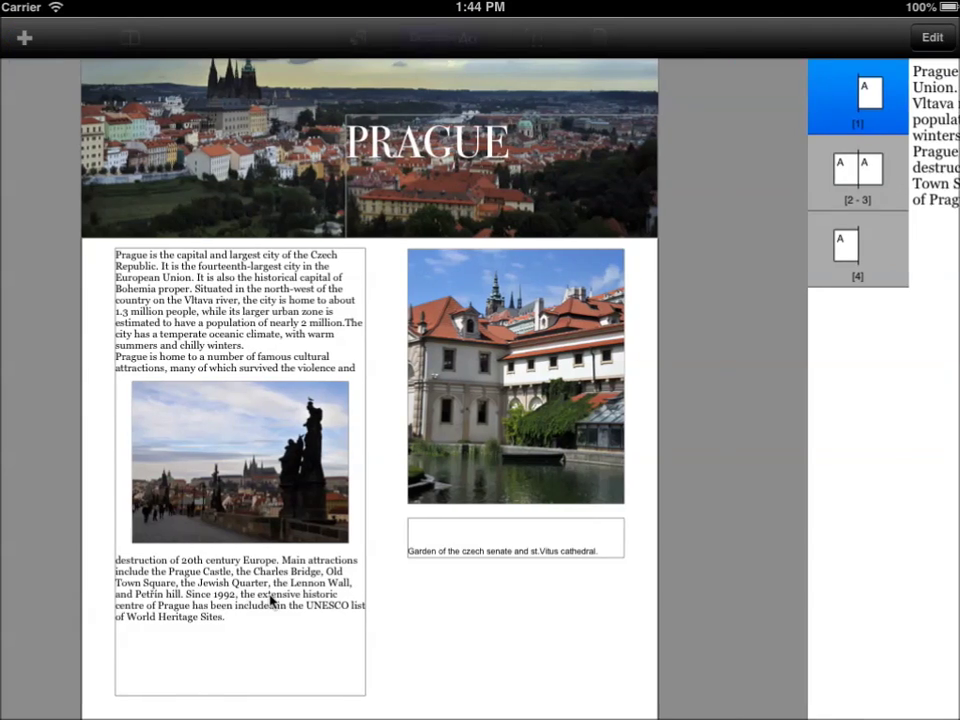
{"action": "double_click", "coordinate": [270, 600]}
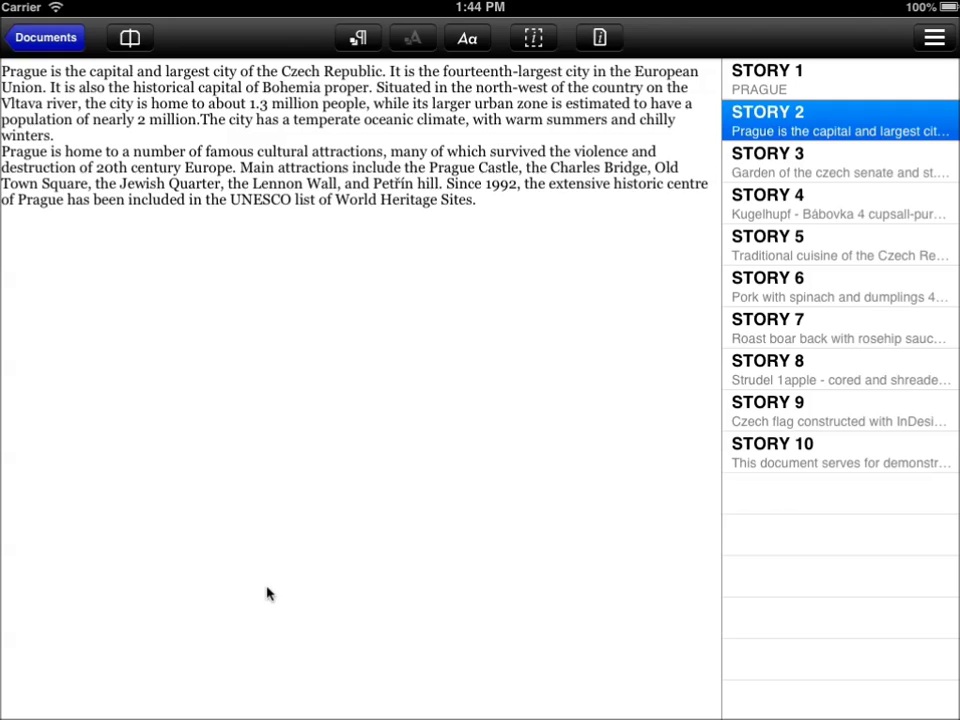
- Append ' and it is a beautiful city' after 'World Heritage Sites' in Story 2
{"action": "left_click", "coordinate": [478, 204]}
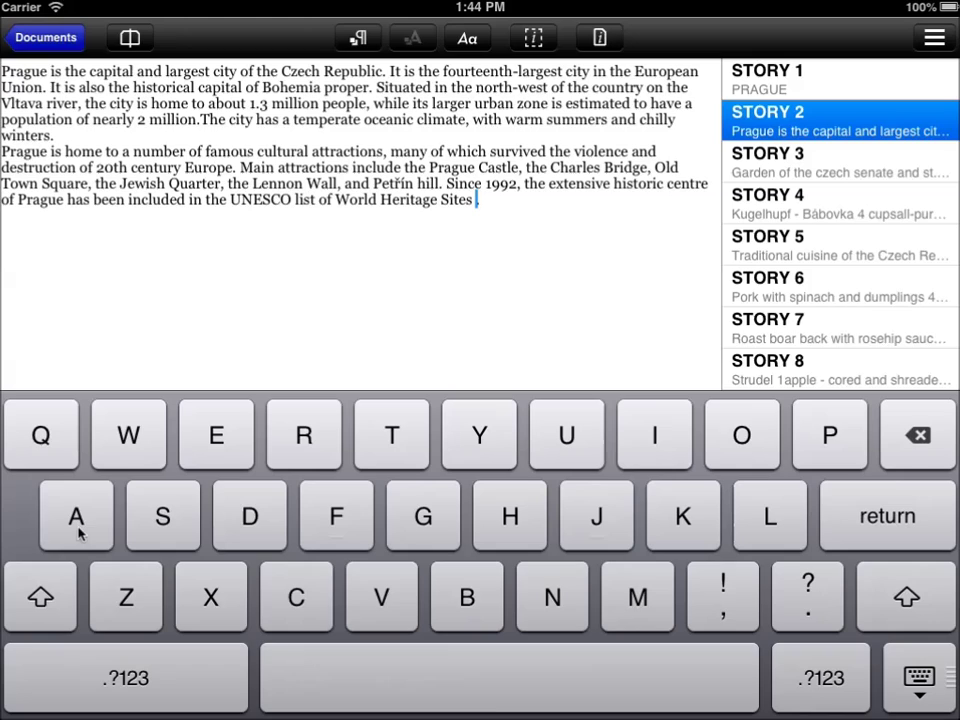
{"action": "type", "text": "a"}
{"action": "type", "text": "n"}
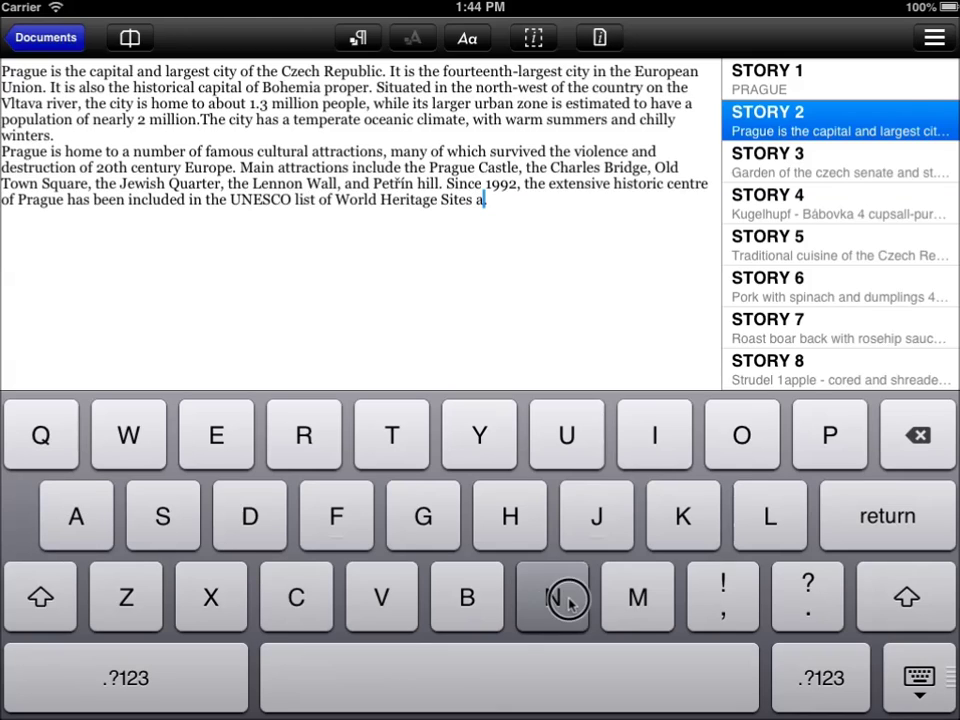
{"action": "type", "text": "d"}
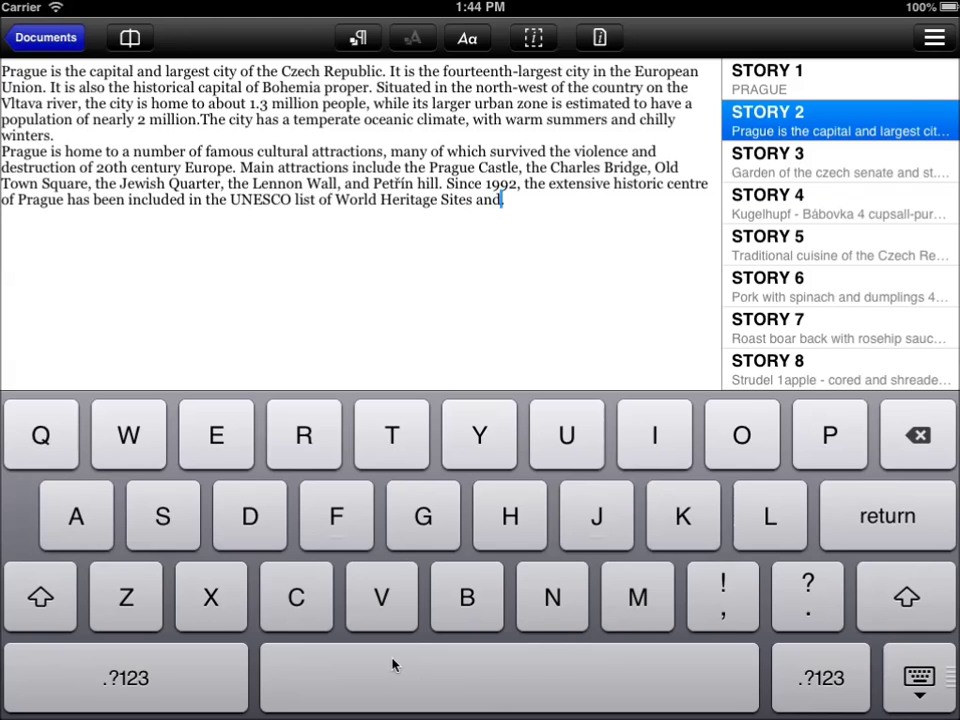
{"action": "type", "text": " it is a bea"}
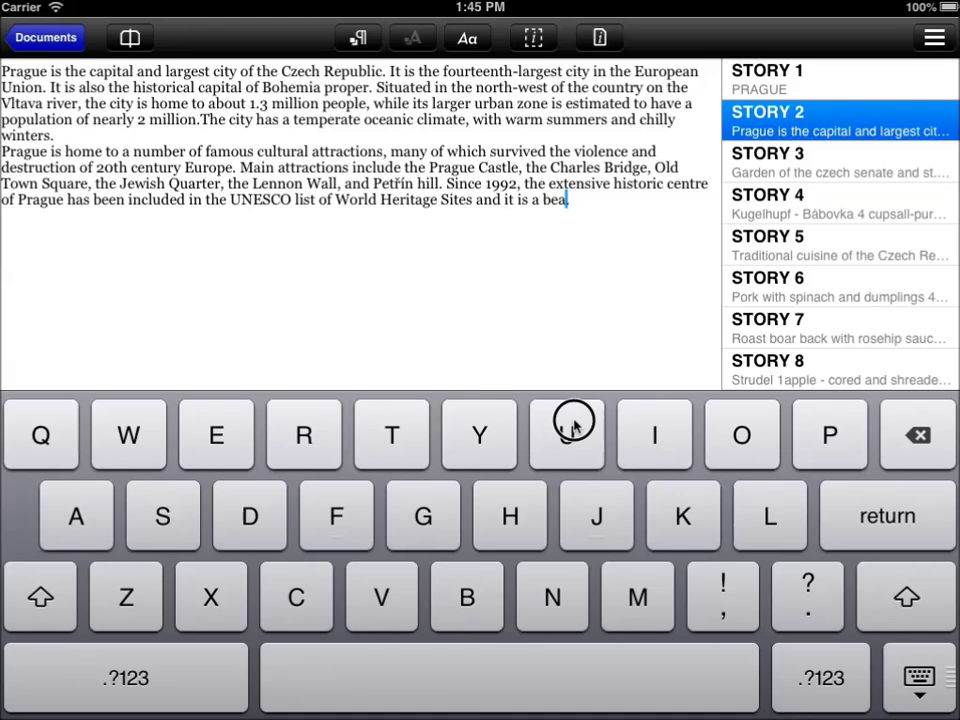
{"action": "type", "text": "ut"}
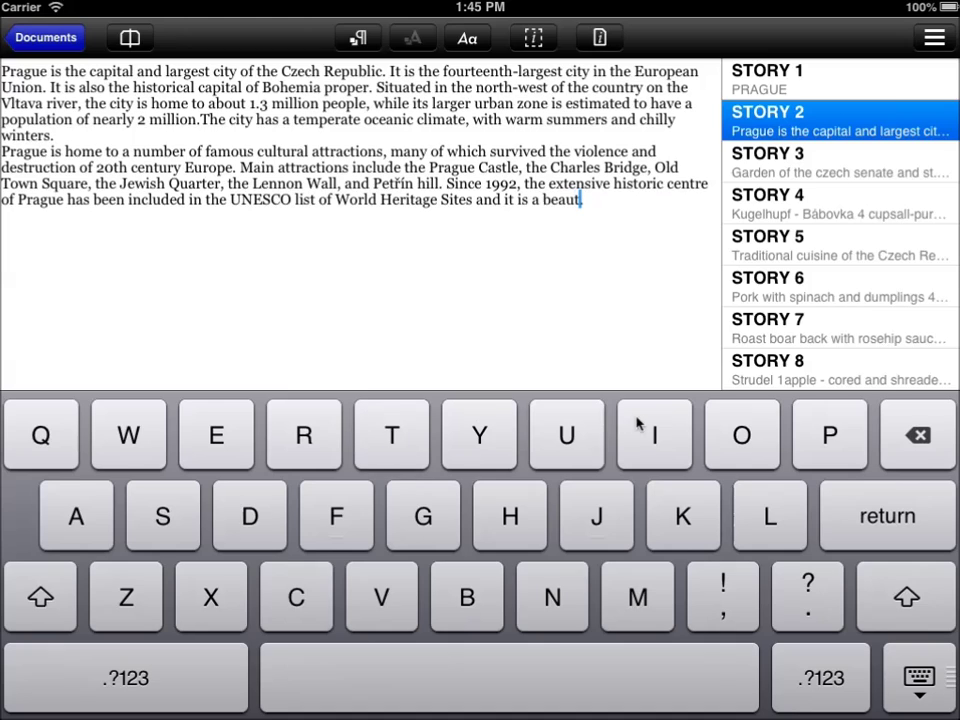
{"action": "type", "text": "i"}
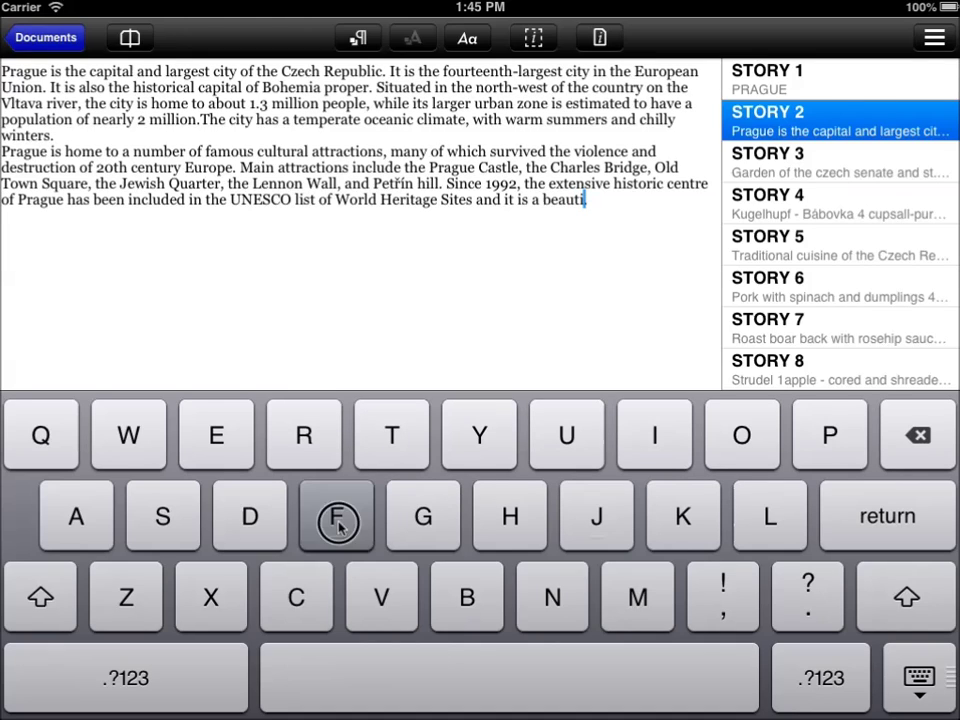
{"action": "type", "text": "ful"}
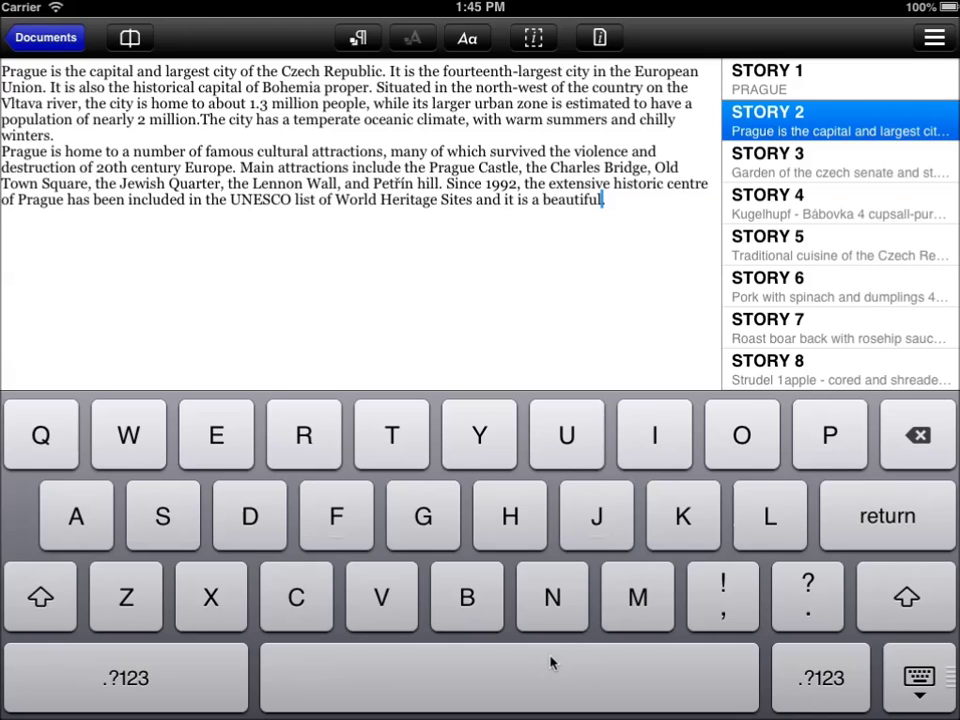
{"action": "type", "text": " city."}
{"action": "left_click", "coordinate": [468, 40]}
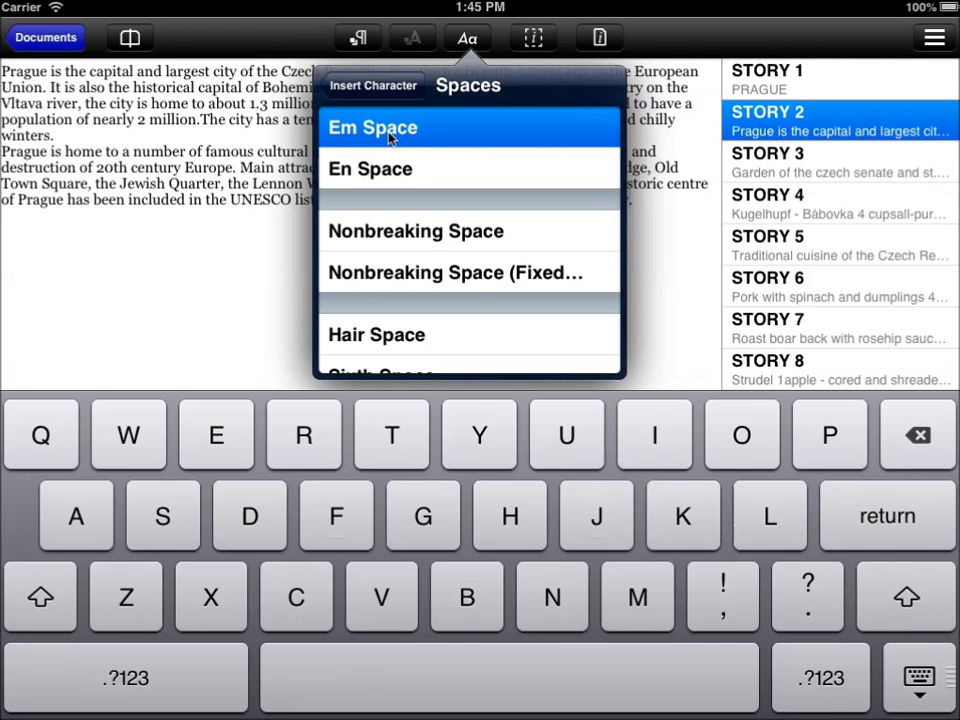
{"action": "left_click", "coordinate": [383, 89]}
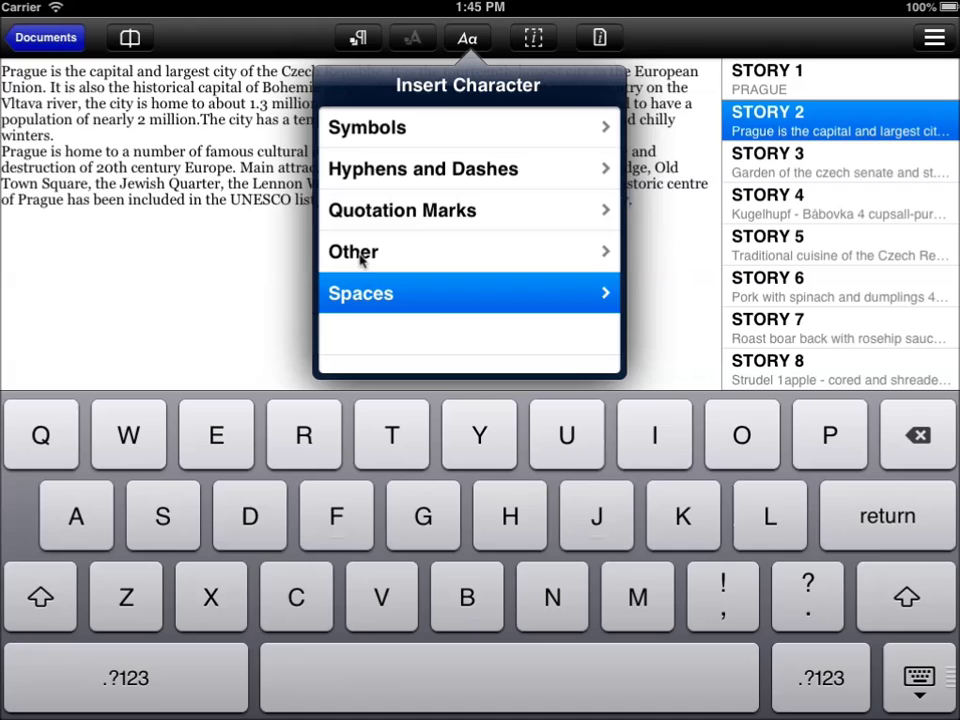
{"action": "left_click", "coordinate": [368, 135]}
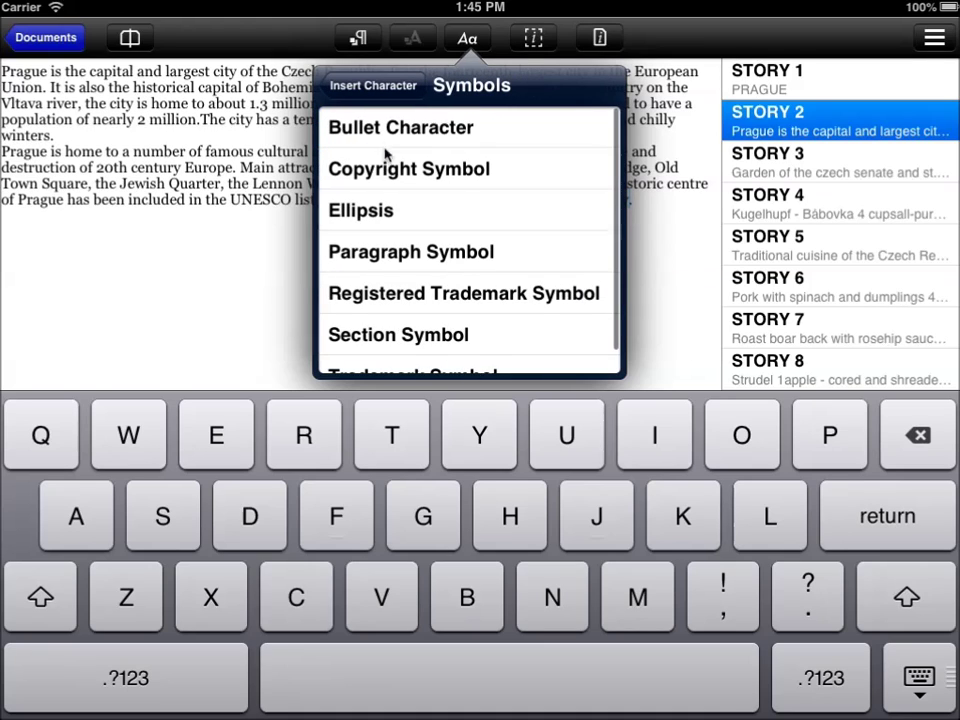
{"action": "mouse_move", "coordinate": [399, 285]}
{"action": "left_mouse_down"}
{"action": "mouse_move", "coordinate": [396, 199]}
{"action": "mouse_move", "coordinate": [390, 274]}
{"action": "left_mouse_up"}
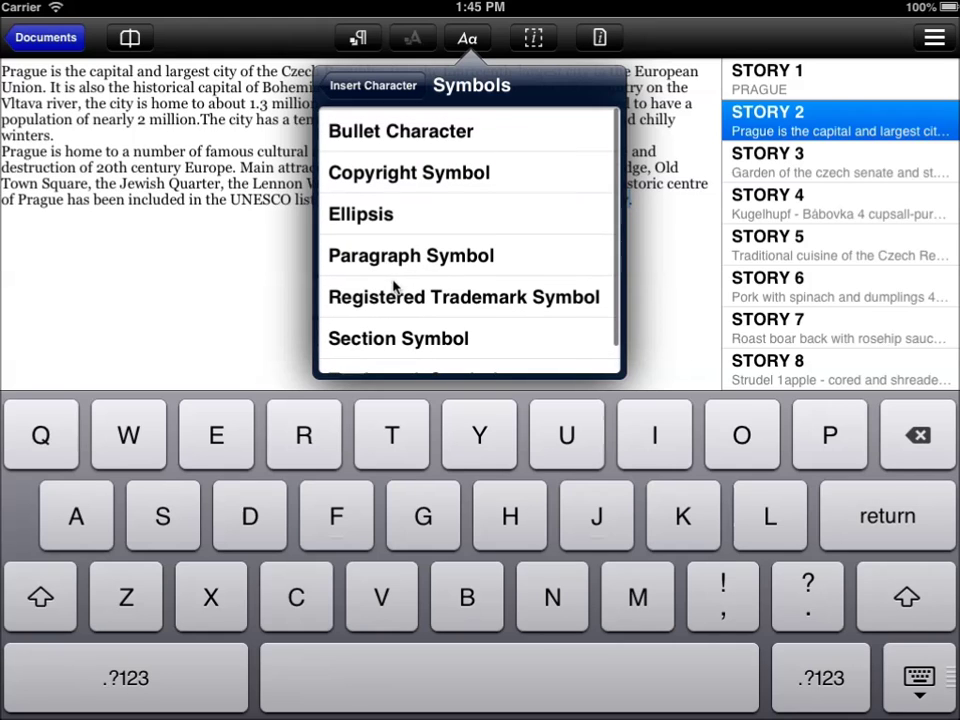
{"action": "left_click", "coordinate": [375, 86]}
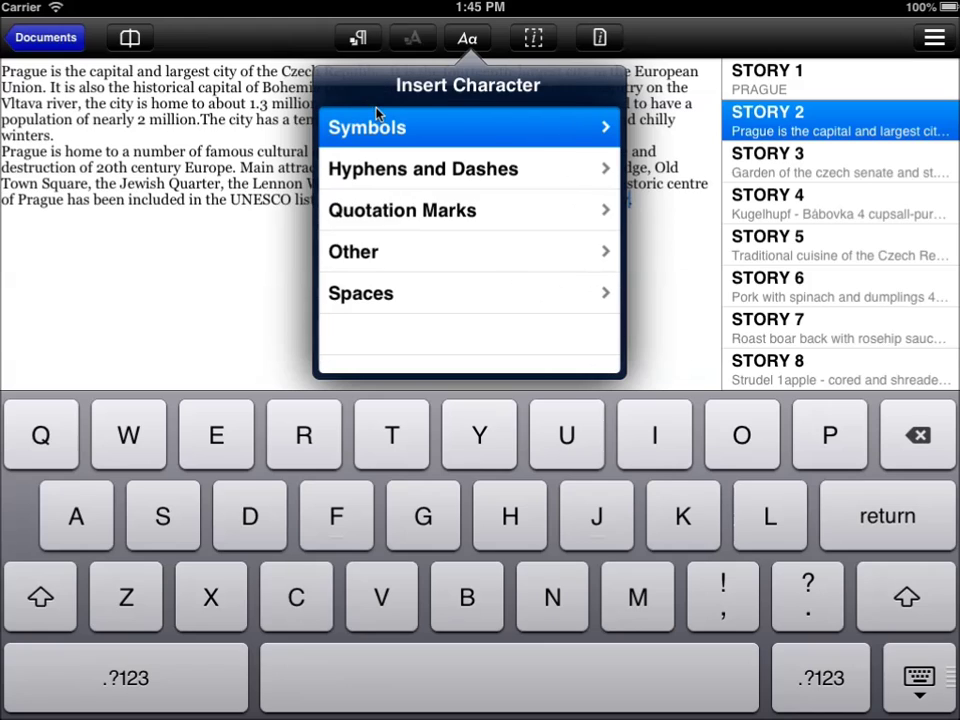
{"action": "left_click", "coordinate": [399, 170]}
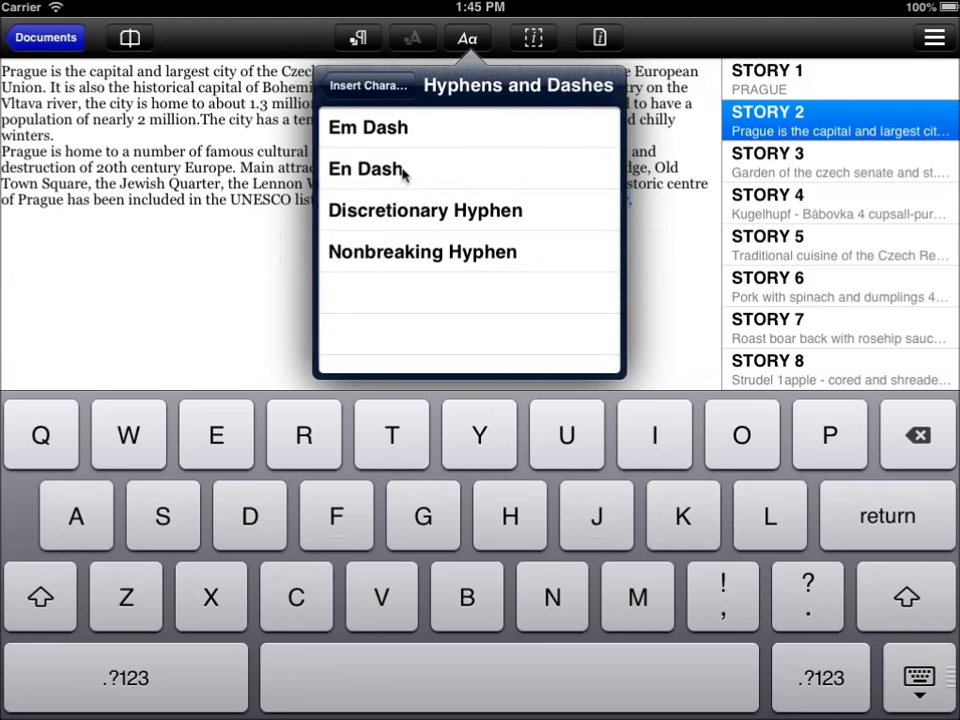
{"action": "left_click", "coordinate": [383, 95]}
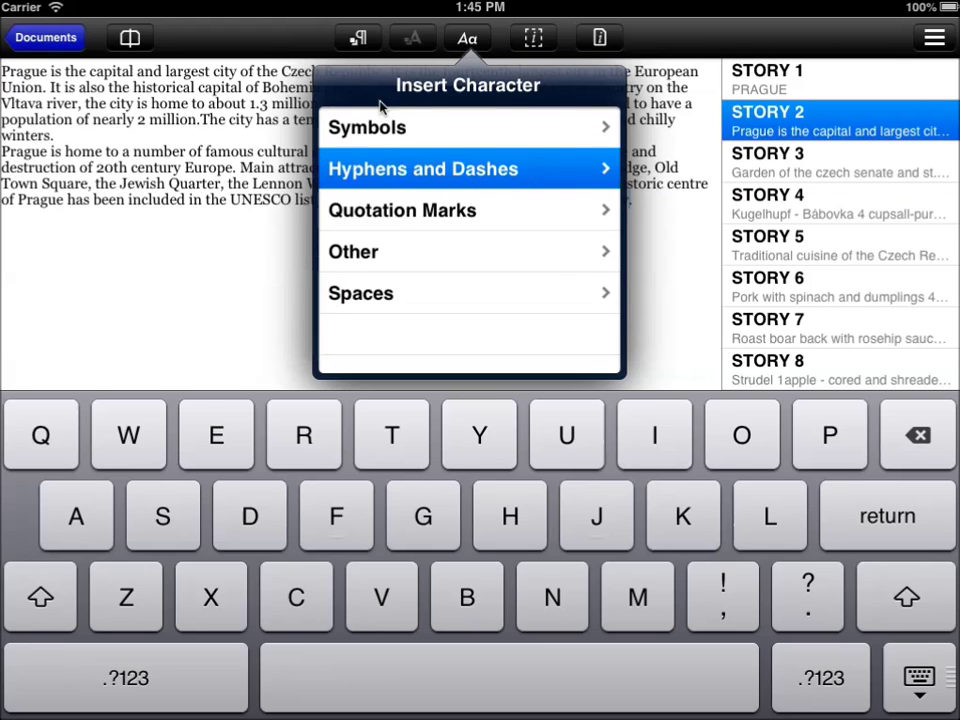
{"action": "left_click", "coordinate": [392, 213]}
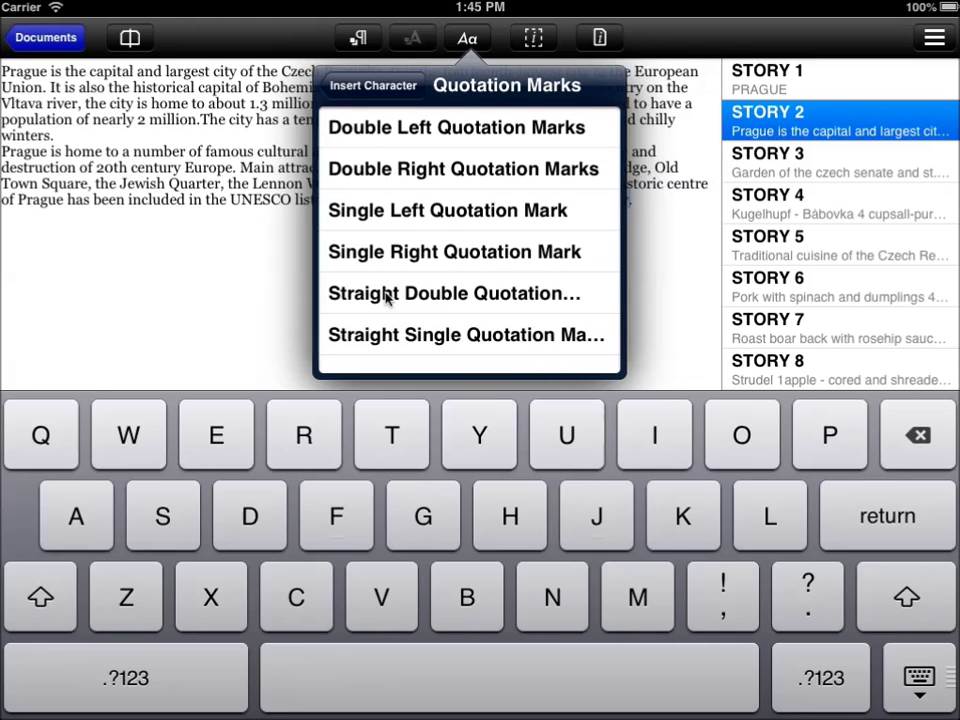
{"action": "left_click", "coordinate": [374, 86]}
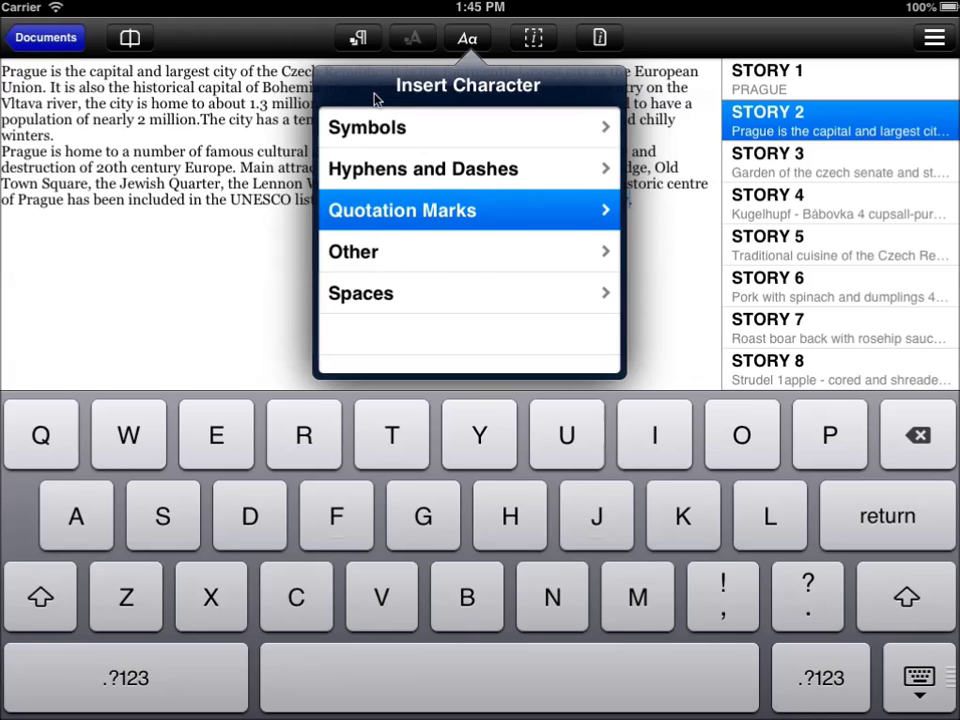
{"action": "left_click", "coordinate": [388, 264]}
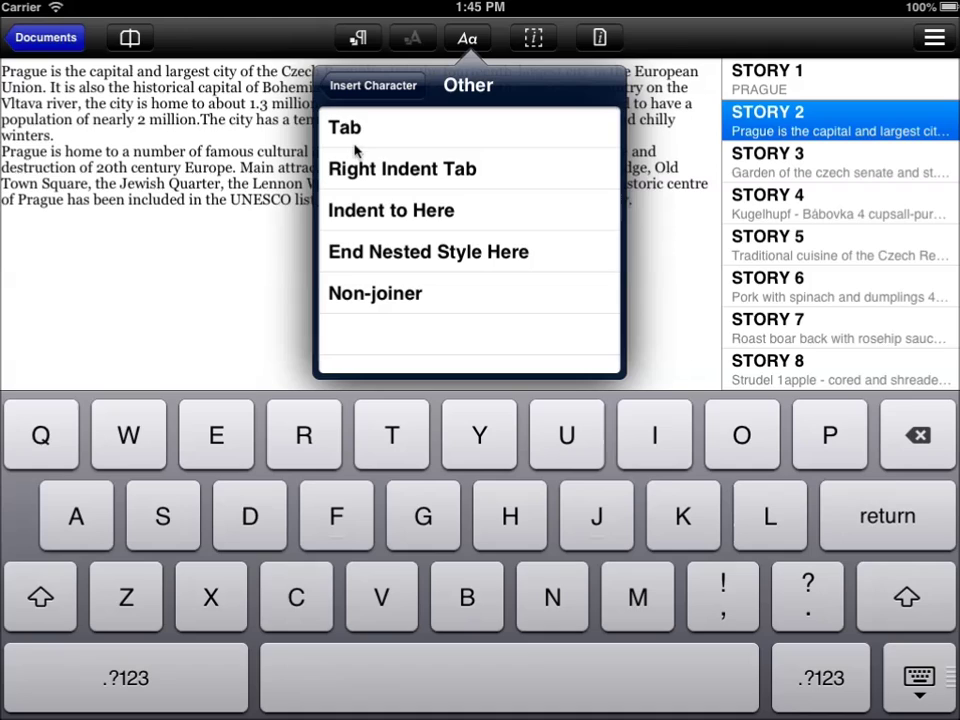
{"action": "left_click", "coordinate": [356, 139]}
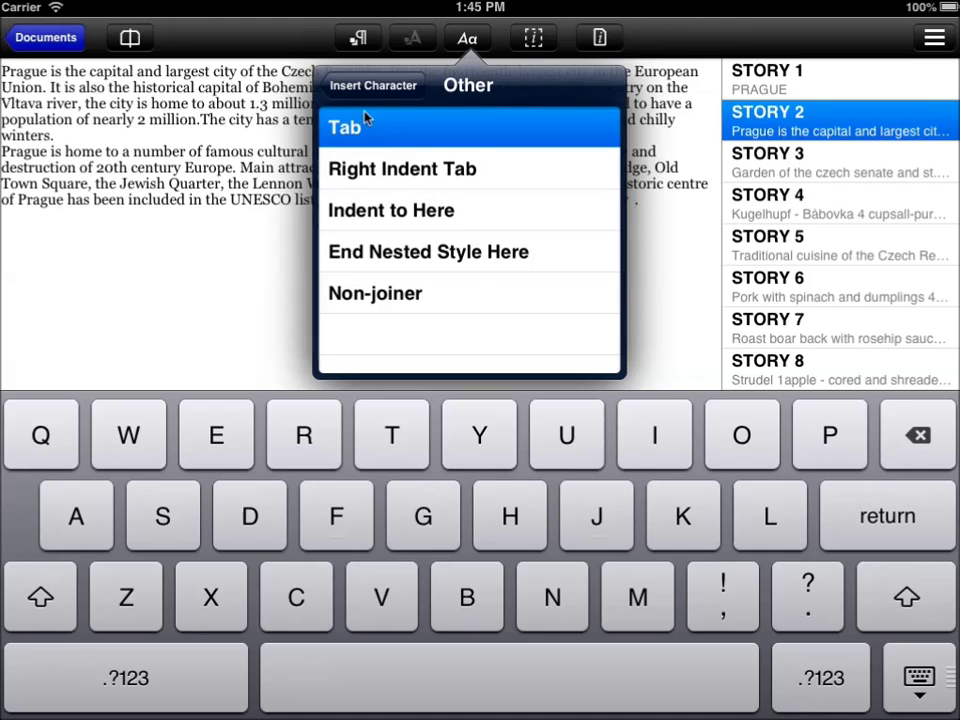
{"action": "left_click", "coordinate": [246, 347]}
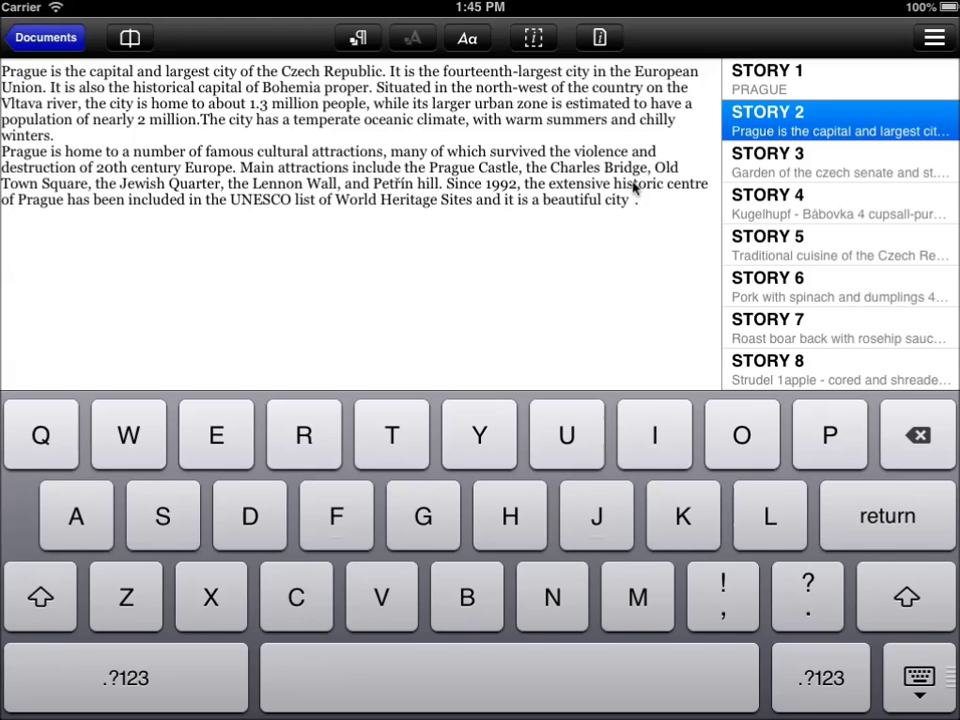
- Apply the Red text character style to the word 'city' ending Story 2
{"action": "left_click", "coordinate": [622, 203]}
{"action": "left_click_drag", "start_coordinate": [622, 203], "coordinate": [620, 204]}
{"action": "double_click", "coordinate": [620, 203]}
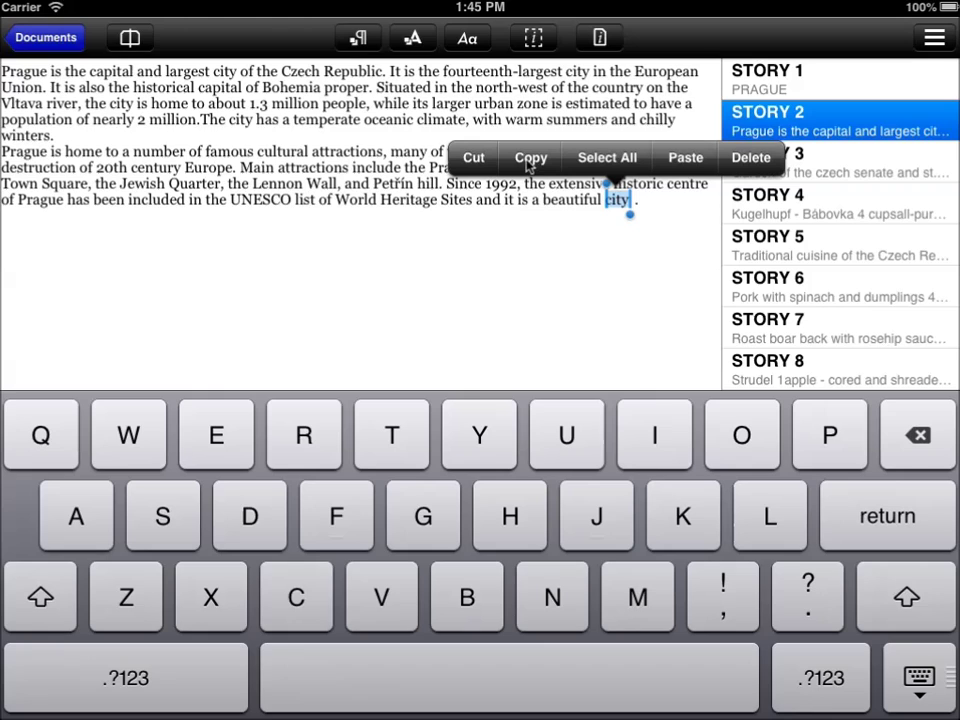
{"action": "left_click", "coordinate": [414, 38]}
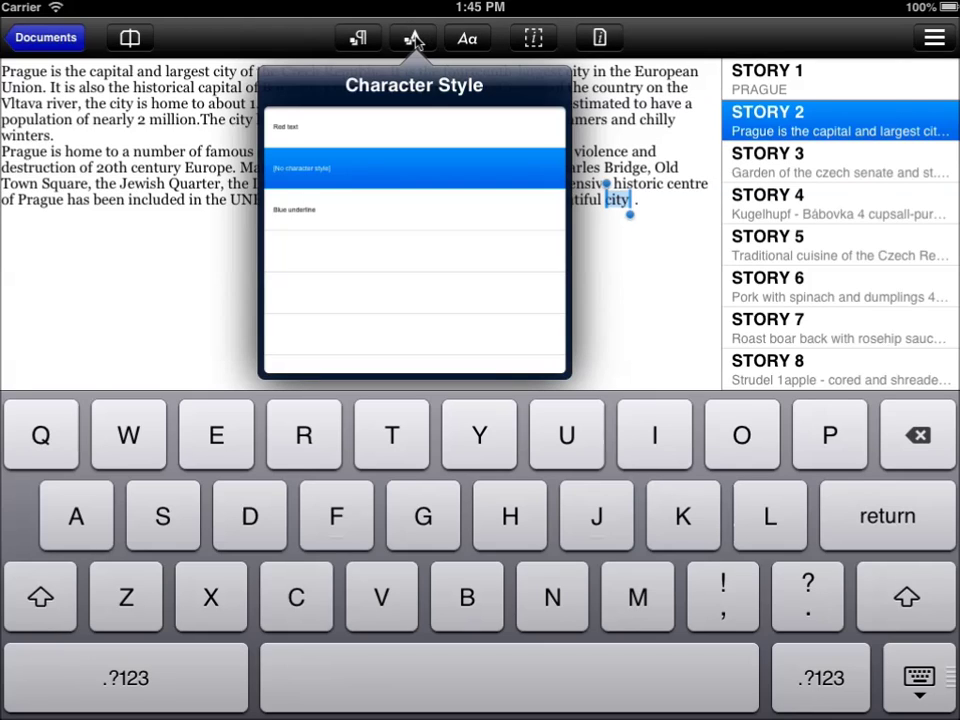
{"action": "left_click", "coordinate": [286, 128]}
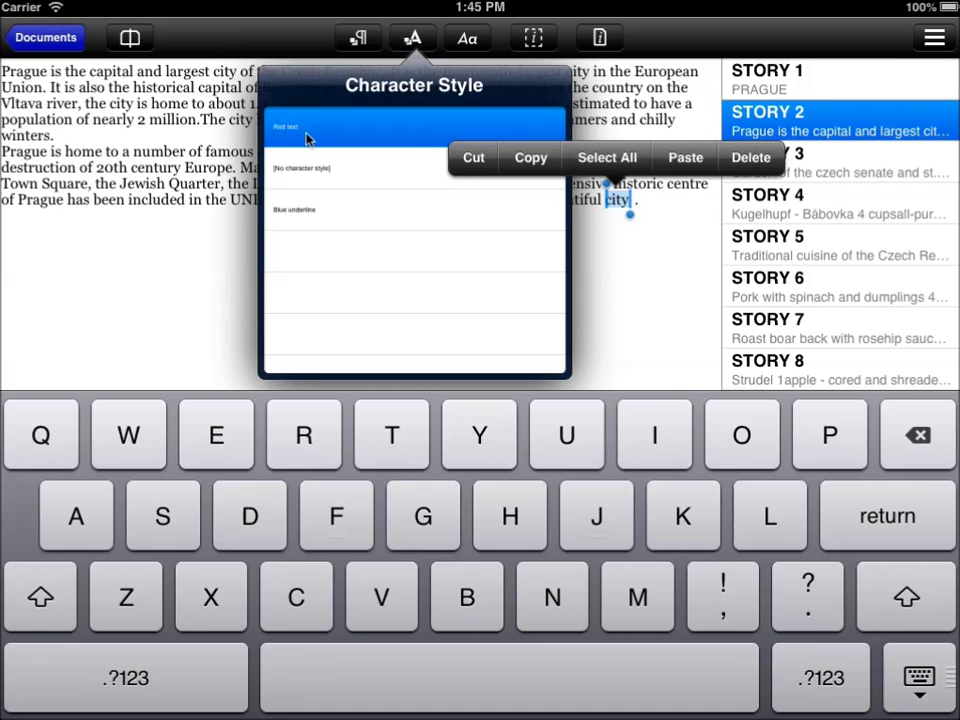
{"action": "left_click", "coordinate": [671, 272]}
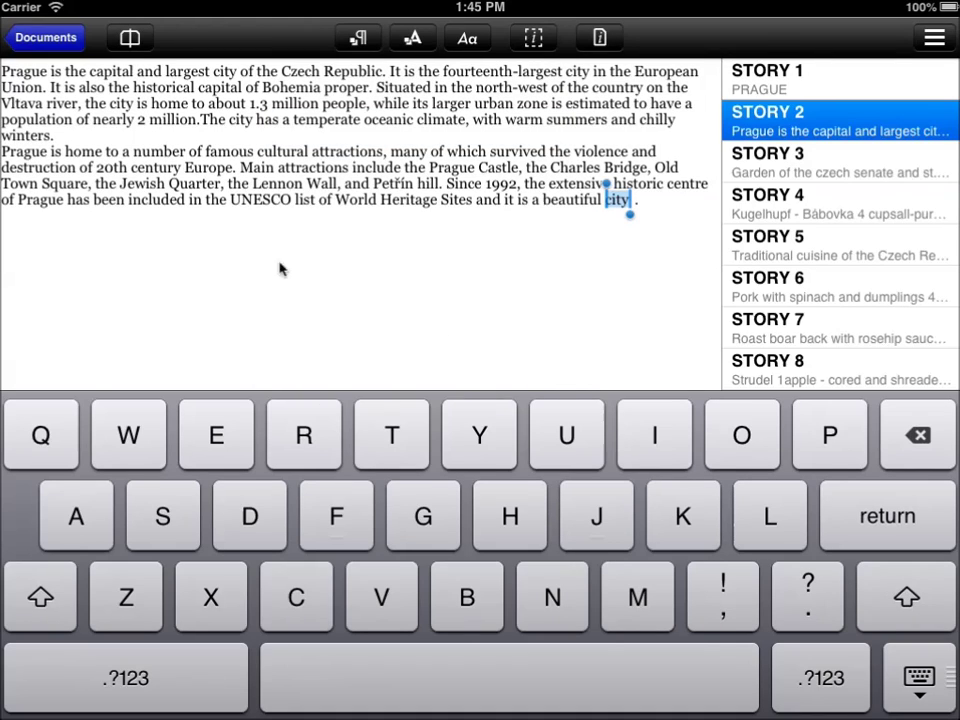
- Check the page layout for the red 'city', then return to editing Story 2
{"action": "left_click", "coordinate": [130, 38]}
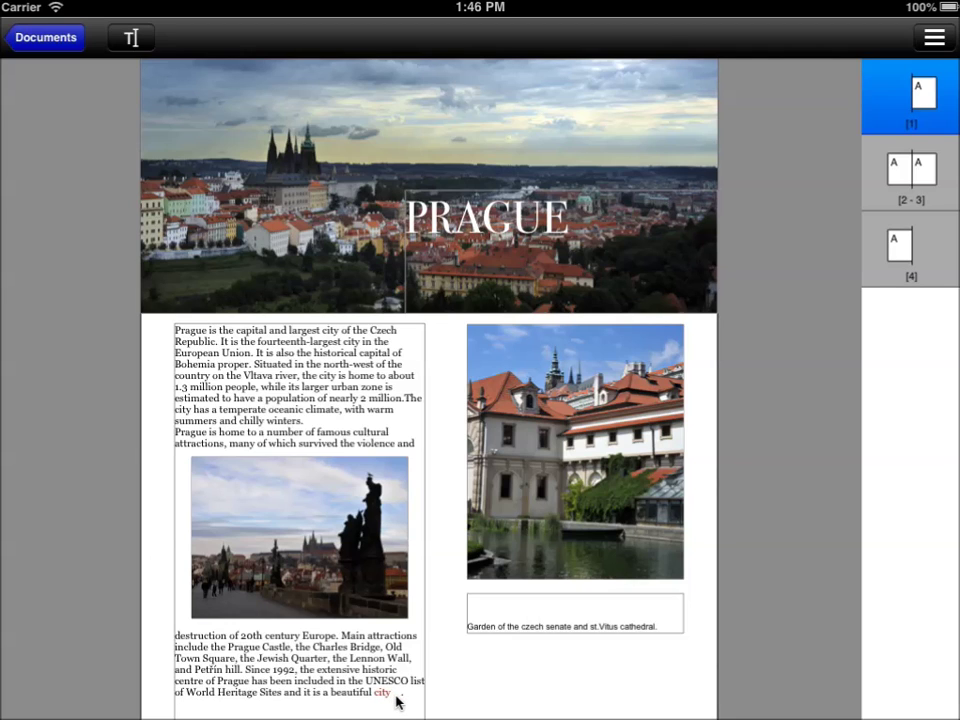
{"action": "double_click", "coordinate": [322, 681]}
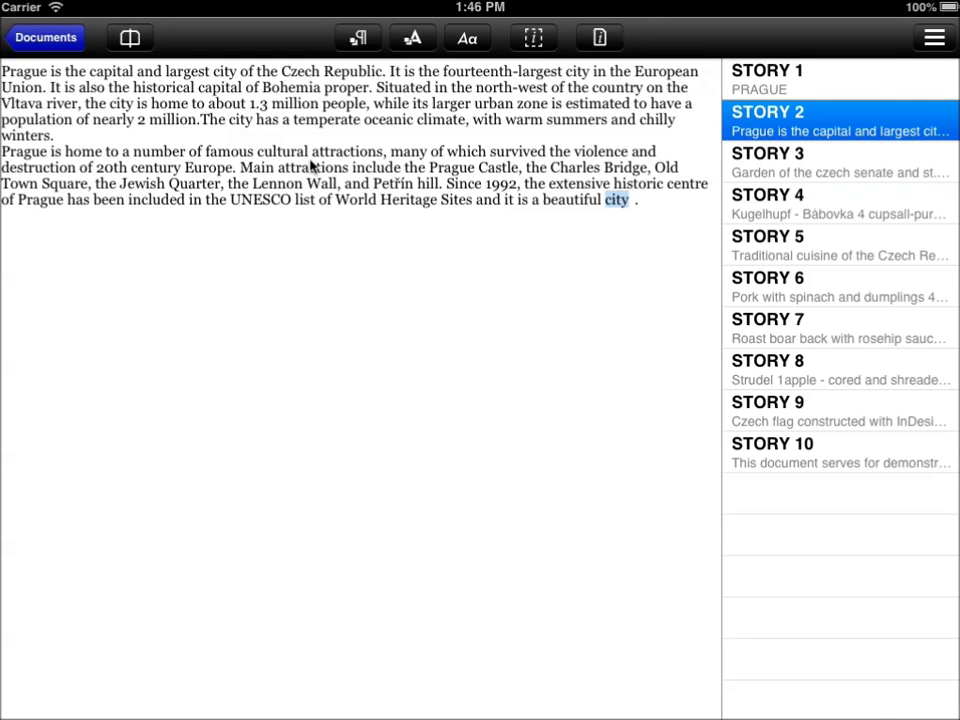
- Change Story 2's paragraph style from Body text to Caption
{"action": "left_click", "coordinate": [313, 167]}
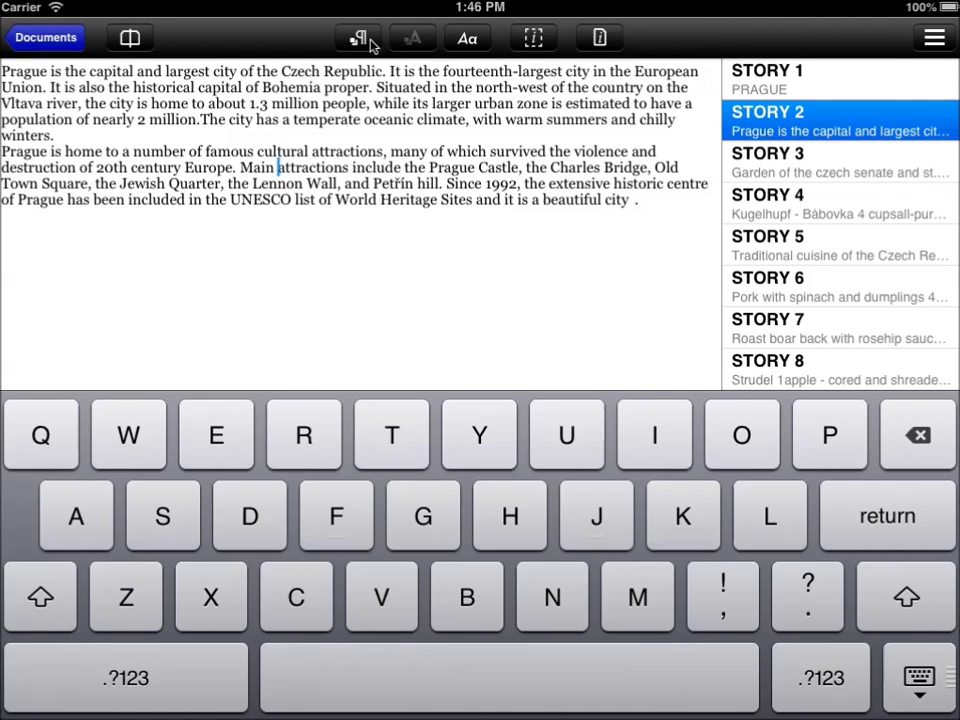
{"action": "left_click", "coordinate": [358, 38]}
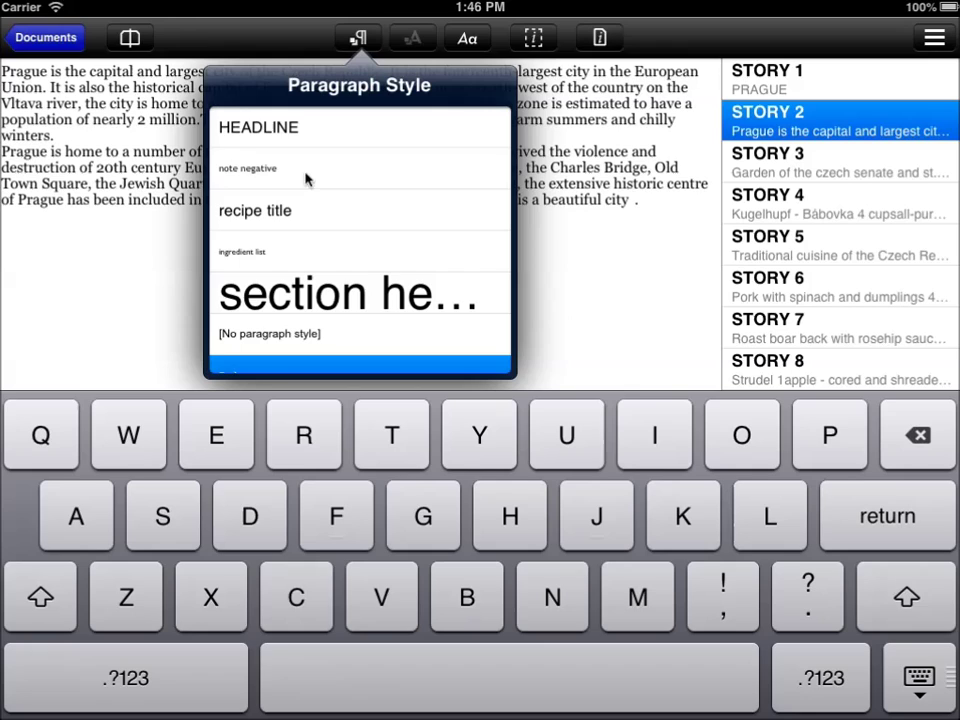
{"action": "left_click", "coordinate": [372, 288]}
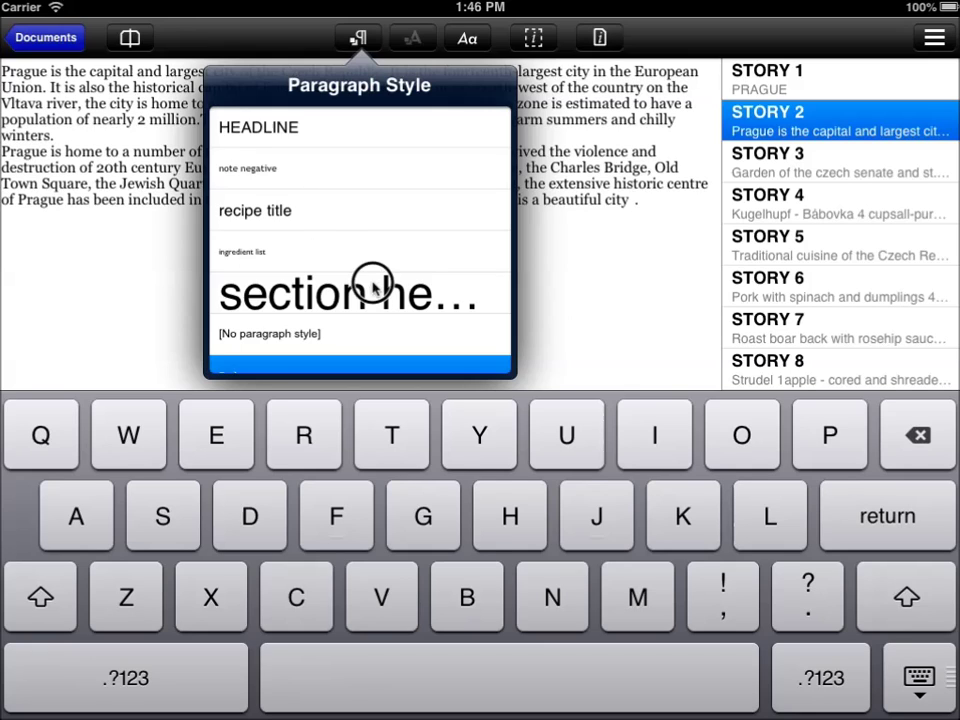
{"action": "left_click_drag", "start_coordinate": [372, 288], "coordinate": [349, 146]}
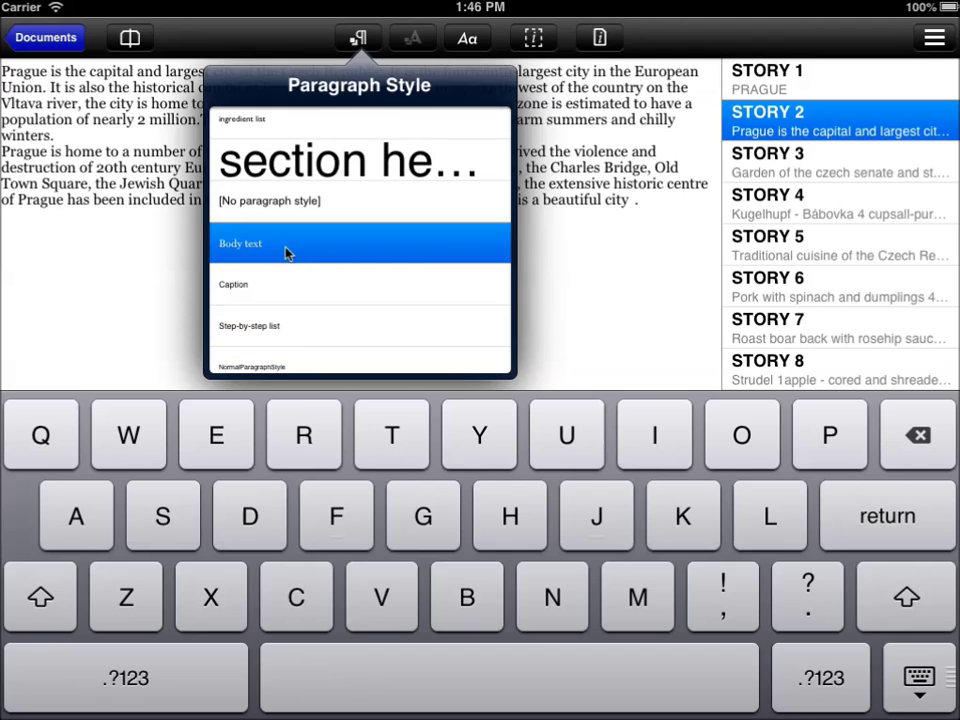
{"action": "left_click", "coordinate": [259, 290]}
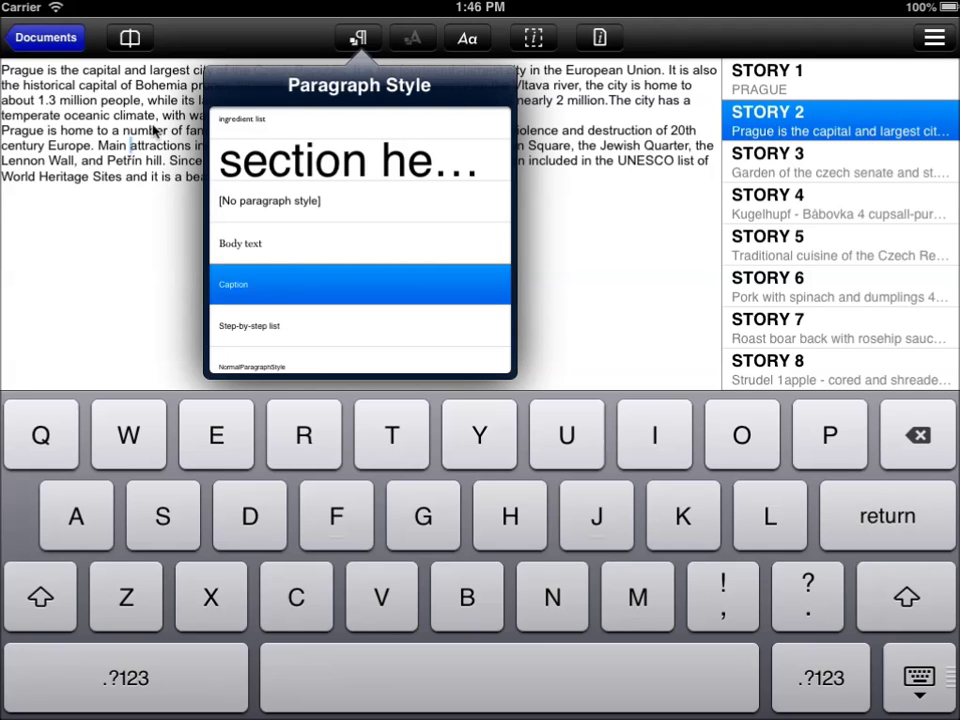
{"action": "left_click", "coordinate": [150, 226]}
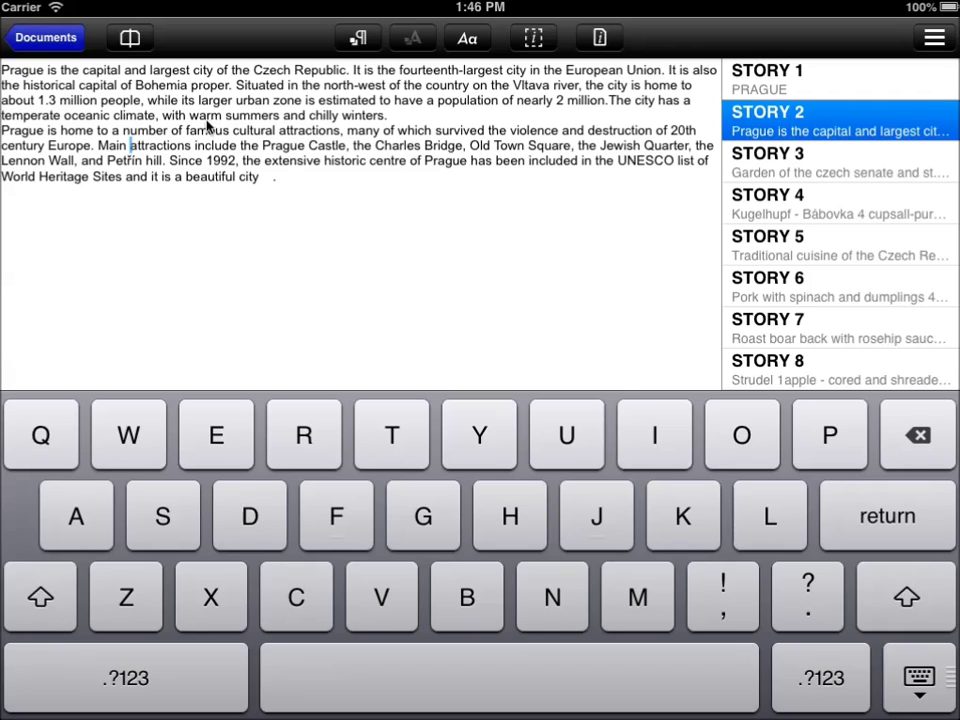
{"action": "left_click", "coordinate": [131, 39]}
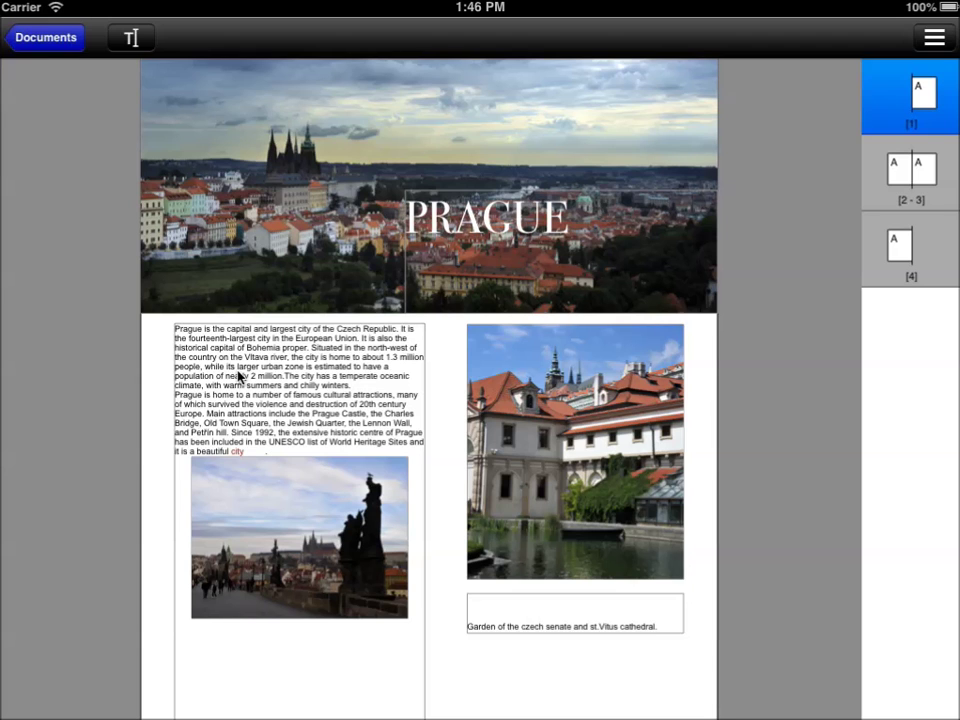
{"action": "double_click", "coordinate": [238, 376]}
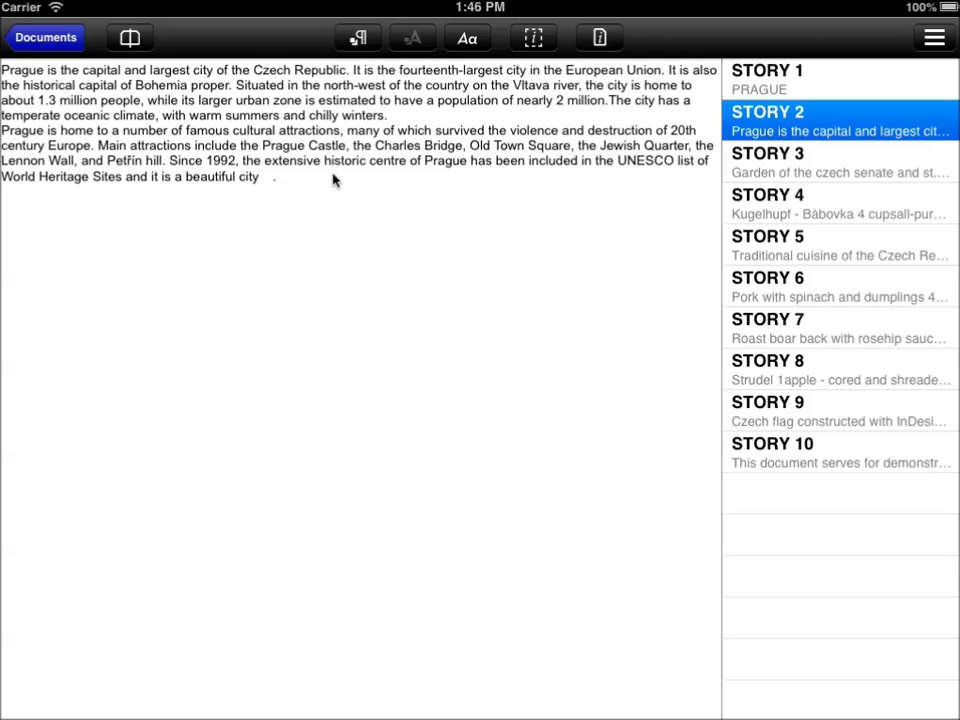
- Inspect the Caption and Body text style settings in the document's style list
{"action": "left_click", "coordinate": [599, 38]}
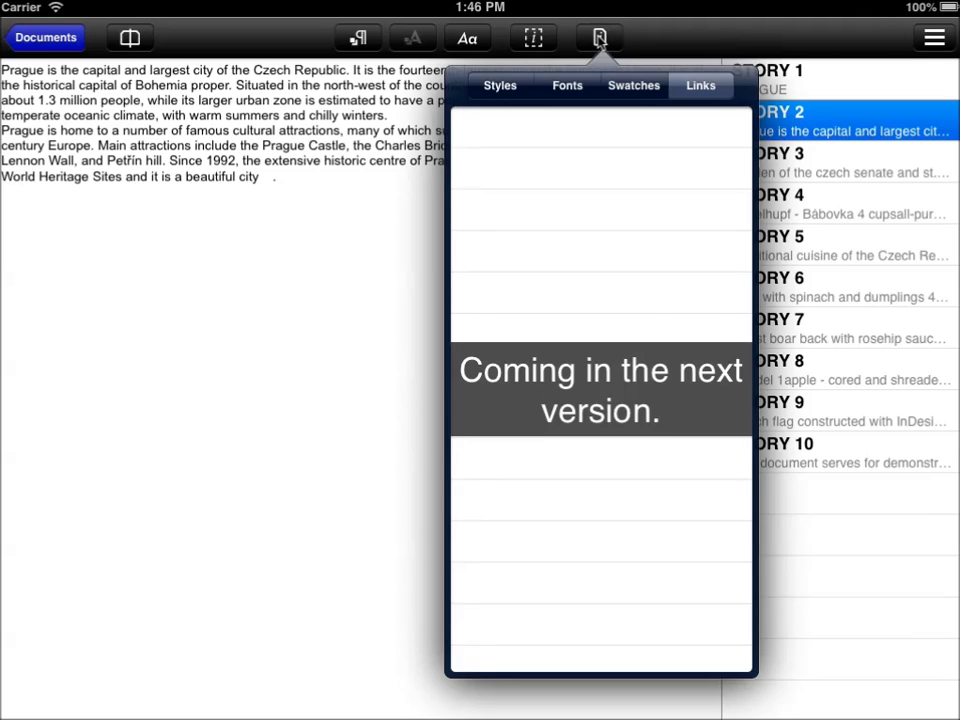
{"action": "left_click", "coordinate": [505, 86]}
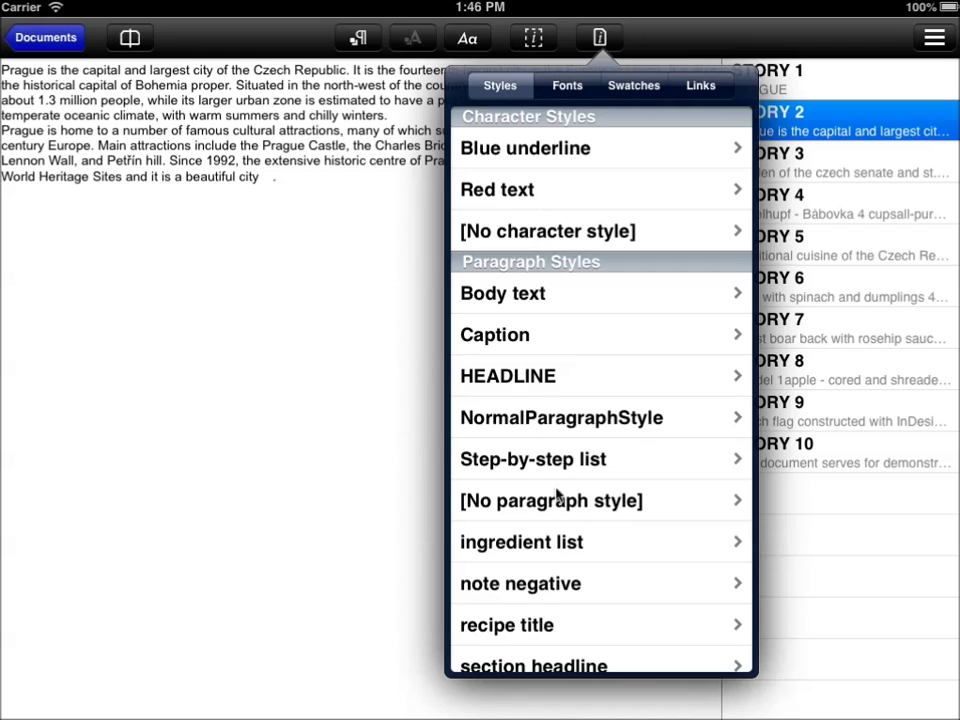
{"action": "left_click_drag", "start_coordinate": [585, 561], "coordinate": [596, 390]}
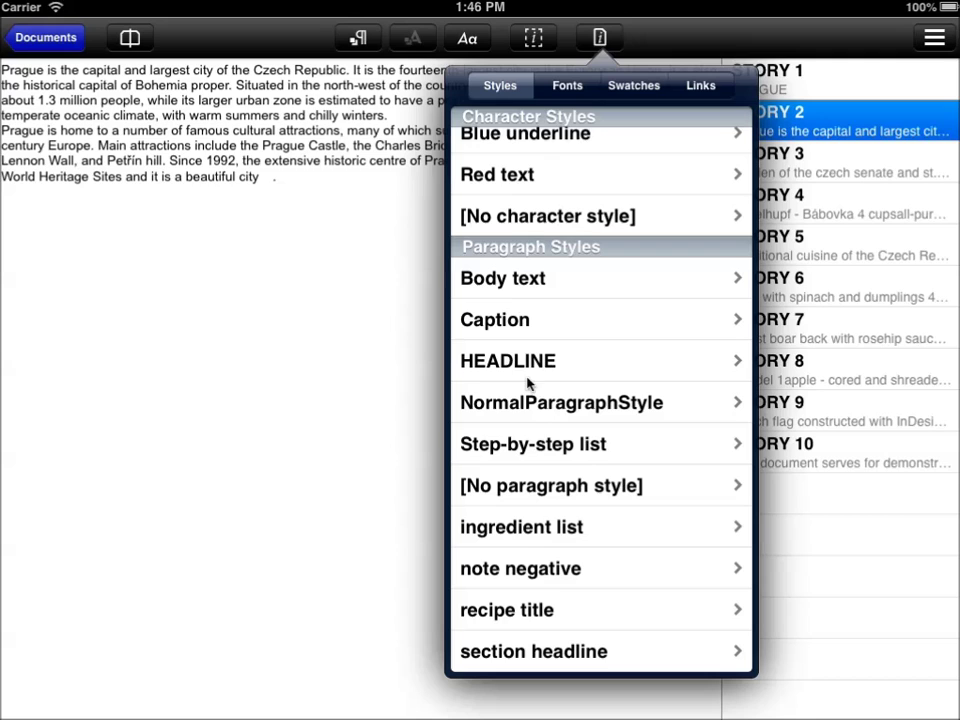
{"action": "left_click", "coordinate": [530, 320]}
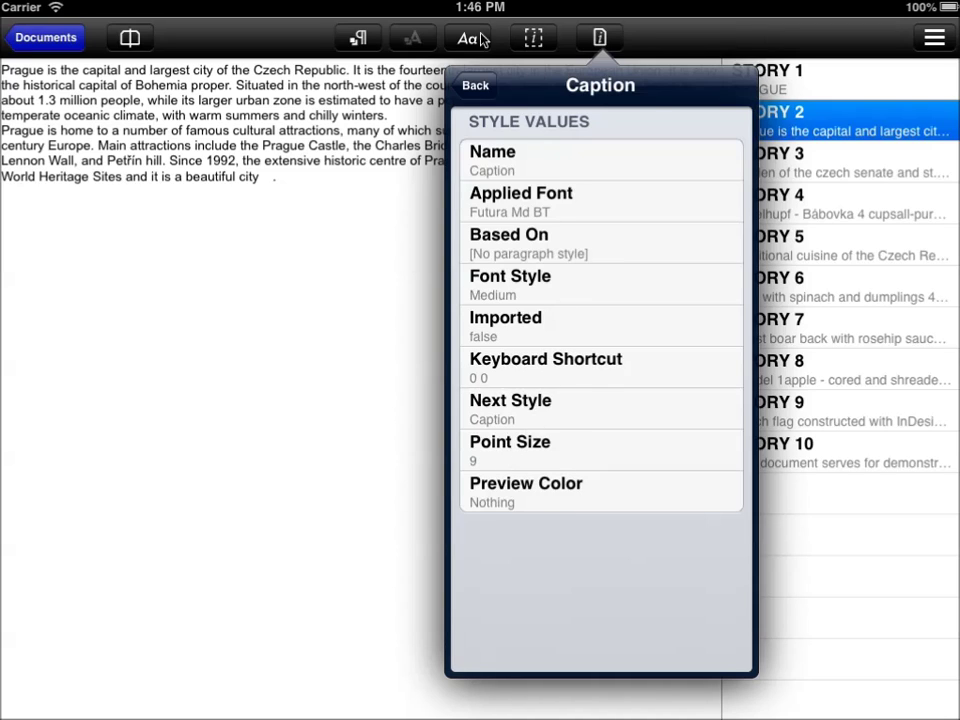
{"action": "left_click", "coordinate": [472, 85]}
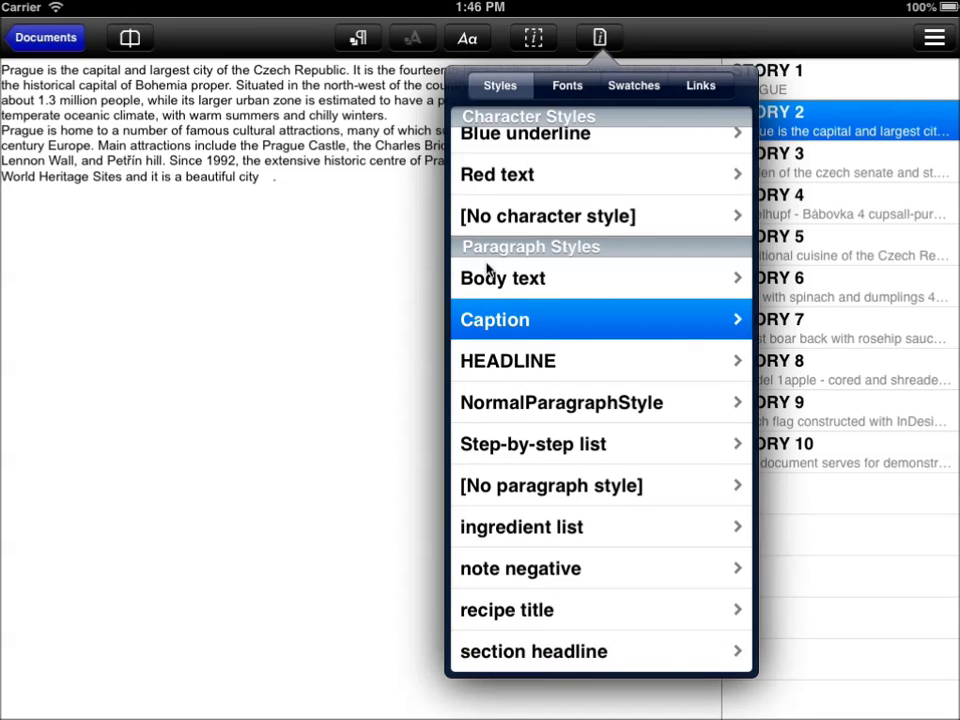
{"action": "left_click", "coordinate": [528, 285]}
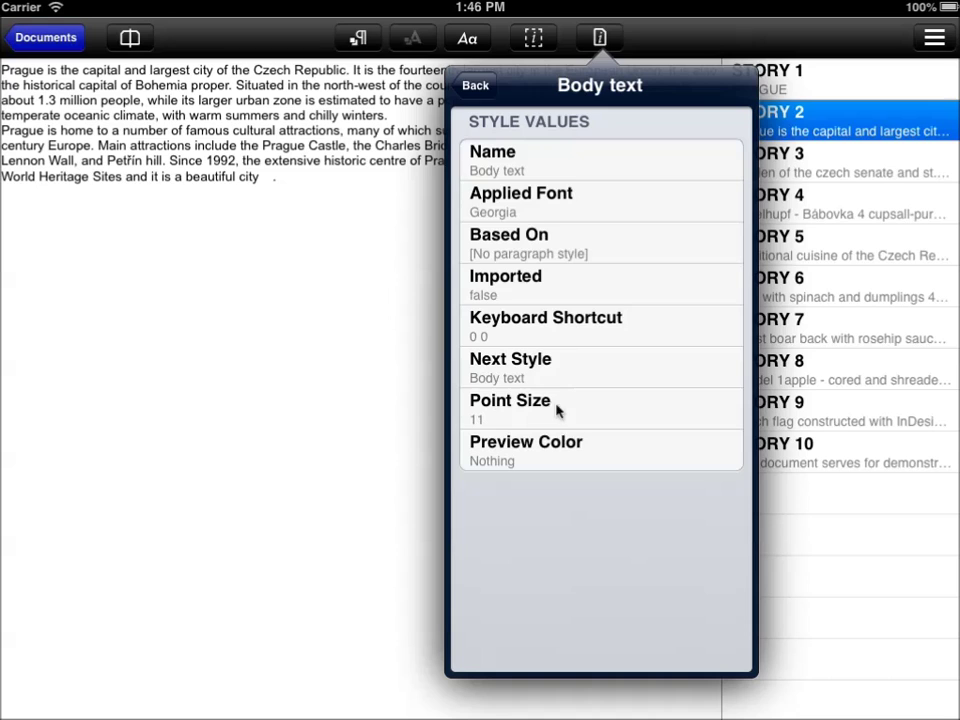
{"action": "left_click", "coordinate": [478, 86]}
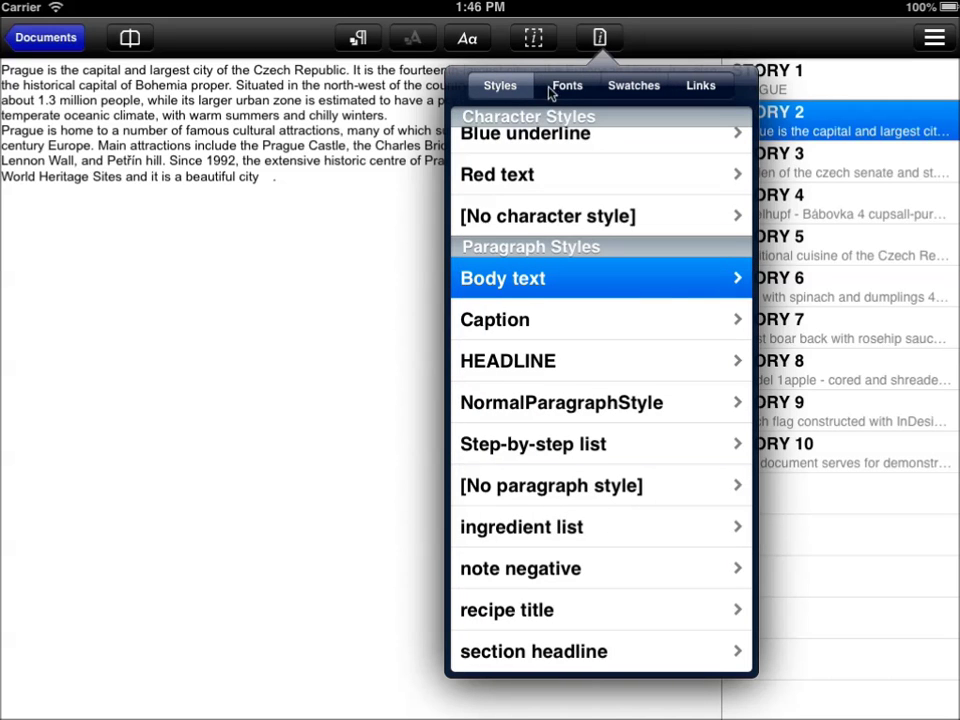
- Scroll through the document's fonts, from Bodoni MT to the Helvetica variants
{"action": "left_click", "coordinate": [556, 90]}
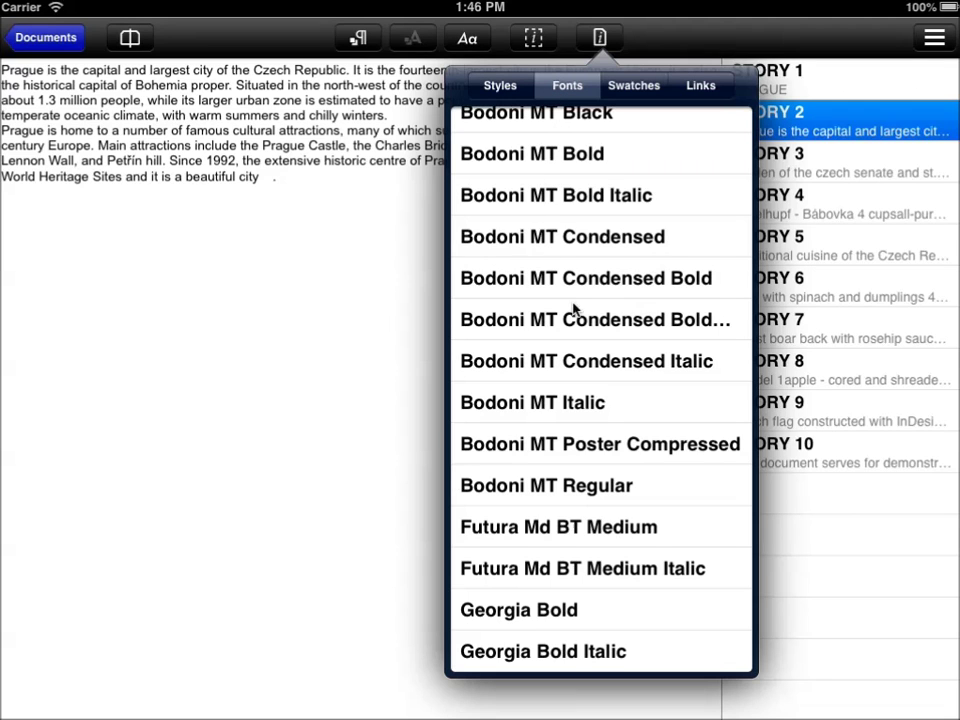
{"action": "left_click_drag", "start_coordinate": [604, 287], "coordinate": [610, 128]}
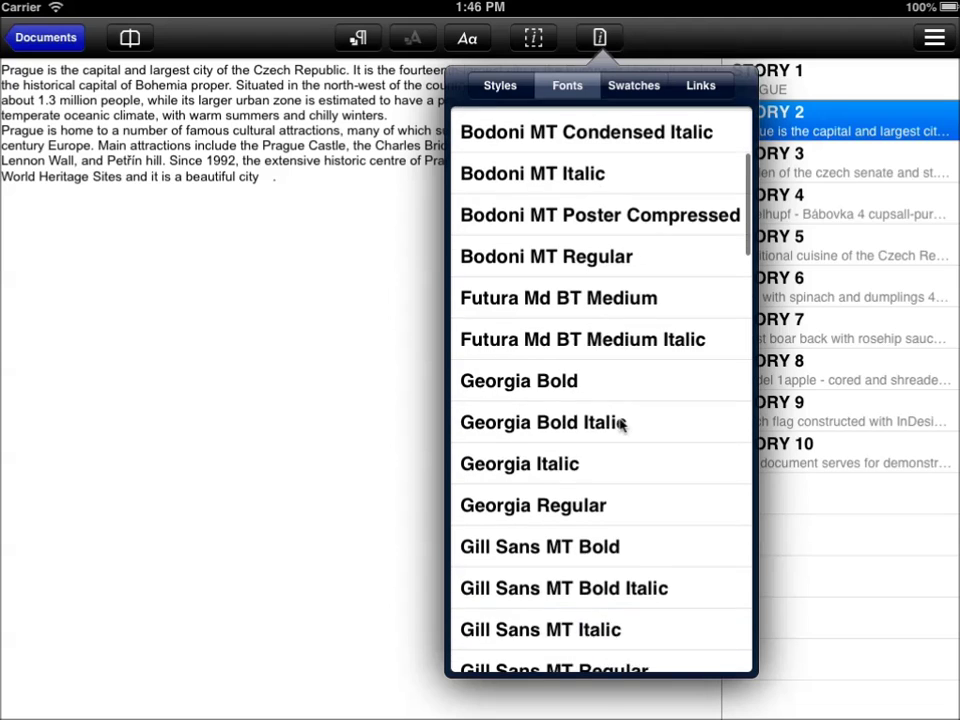
{"action": "left_click_drag", "start_coordinate": [634, 527], "coordinate": [643, 368]}
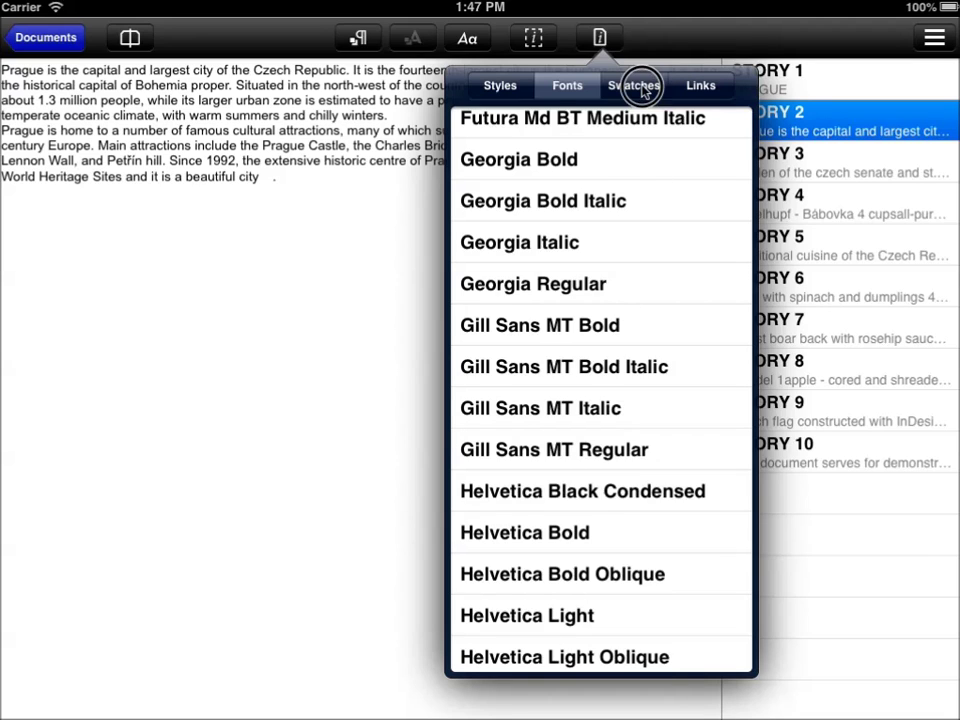
- Open the swatch list and inspect PANTONE 1795 C and C=15 M=100 Y=100 K=0 details
{"action": "left_click", "coordinate": [641, 88]}
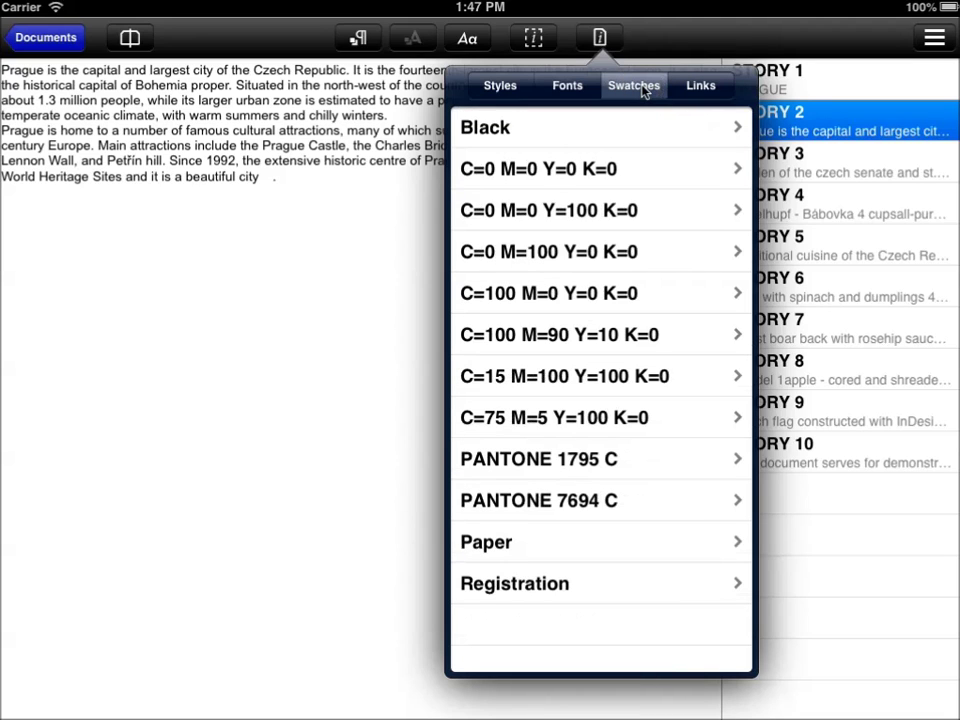
{"action": "left_click", "coordinate": [554, 463]}
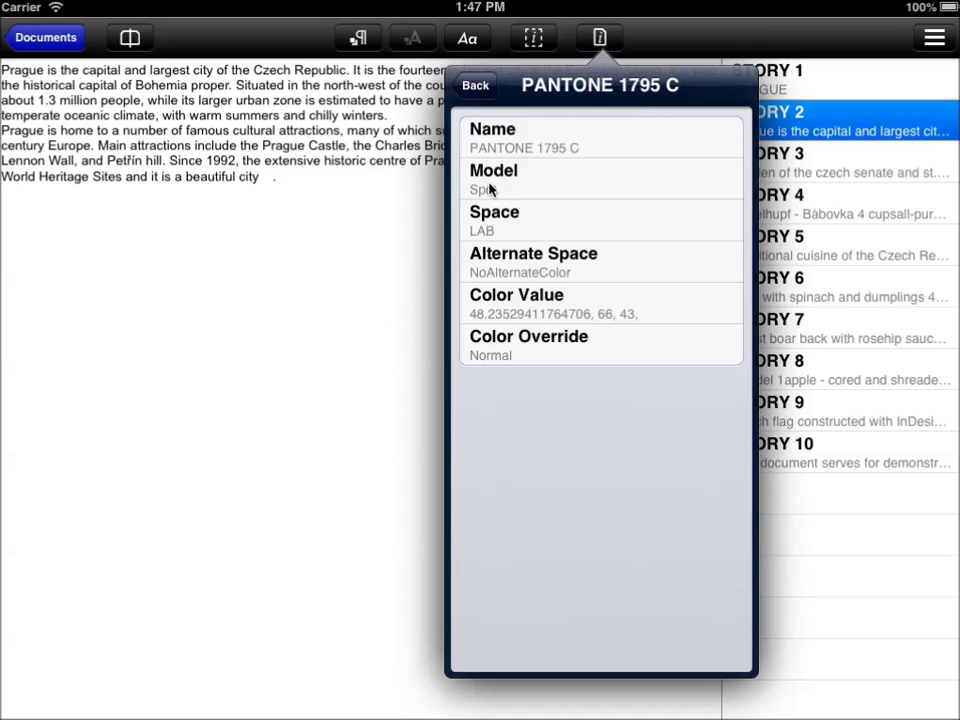
{"action": "left_click", "coordinate": [476, 88]}
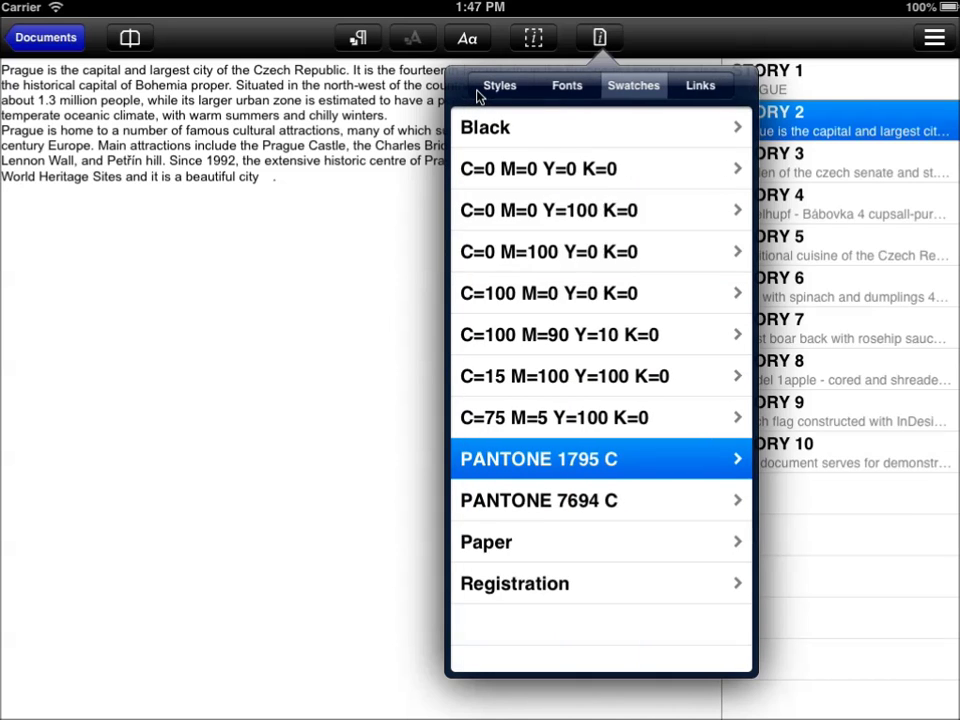
{"action": "left_click", "coordinate": [545, 378]}
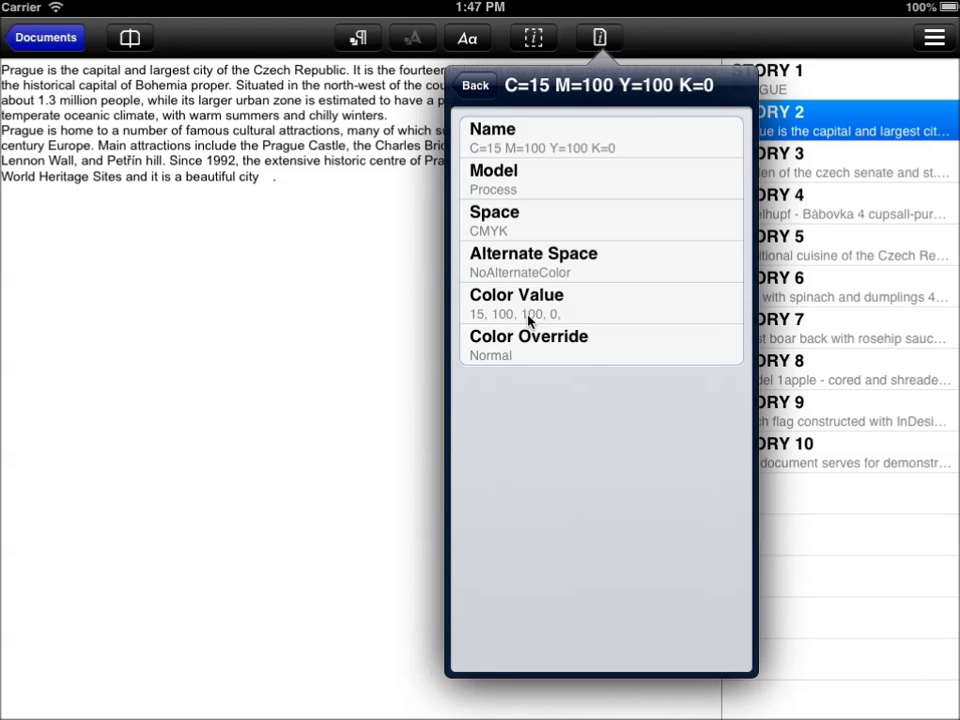
{"action": "left_click", "coordinate": [483, 94]}
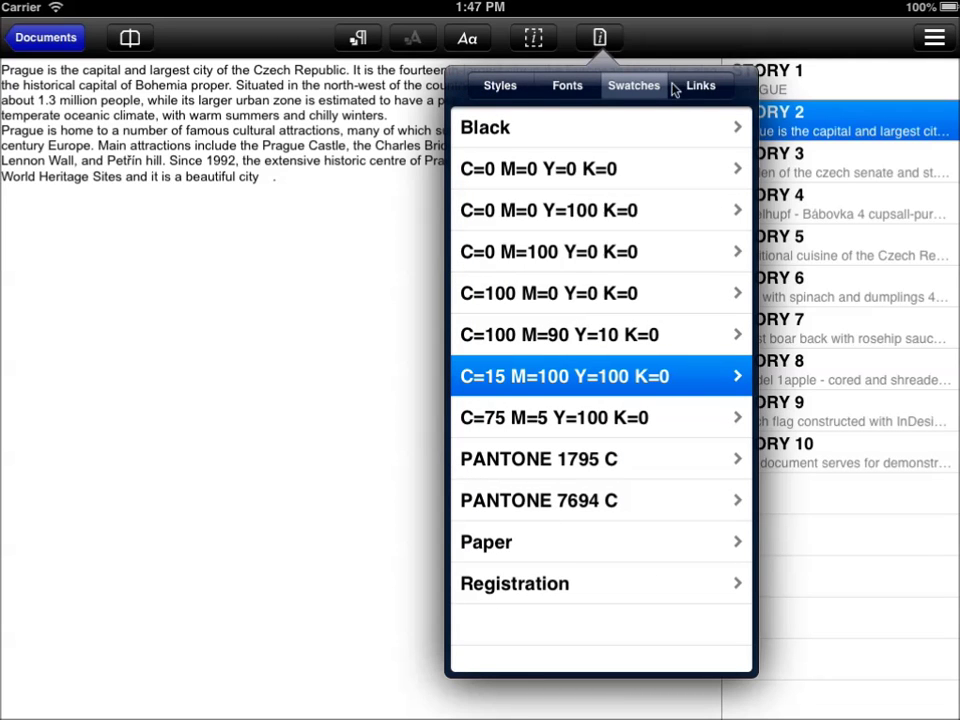
- Check the Links list, find it marked 'Coming in the next version', and dismiss the info panel
{"action": "left_click", "coordinate": [698, 88]}
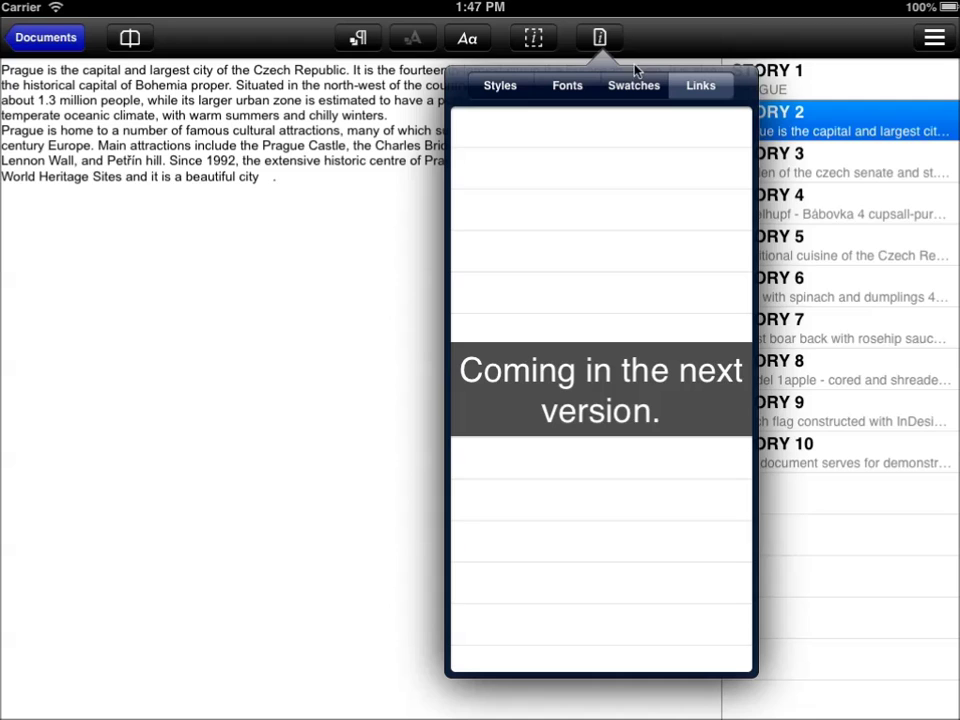
{"action": "left_click", "coordinate": [393, 302]}
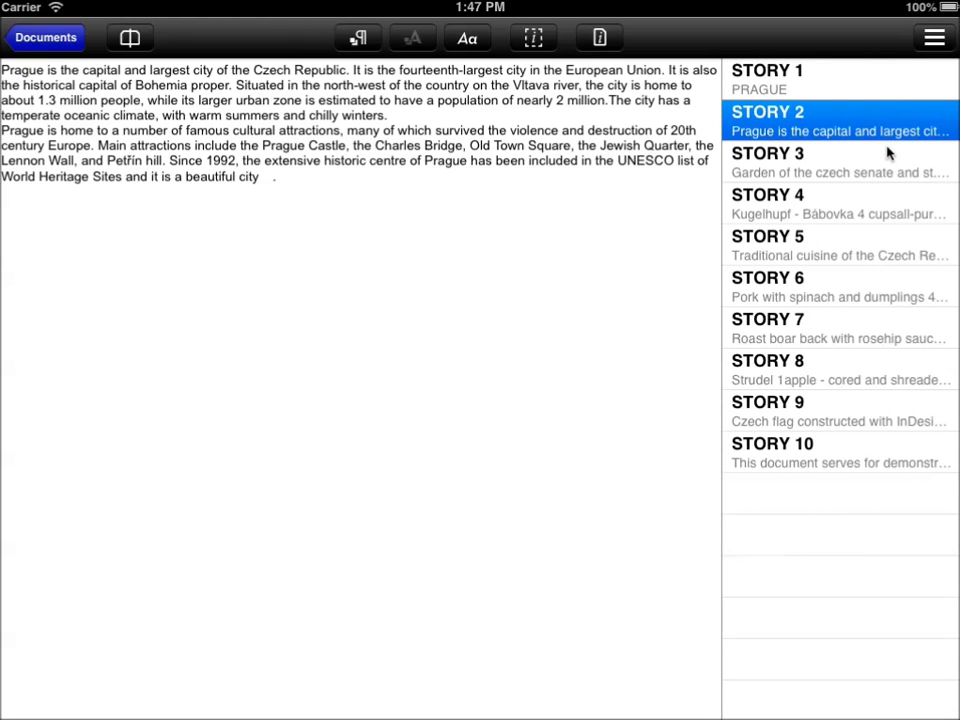
- Look through stories 3 and 5, then settle on story 4, the Kugelhupf - Bábovka recipe
{"action": "left_click", "coordinate": [884, 153]}
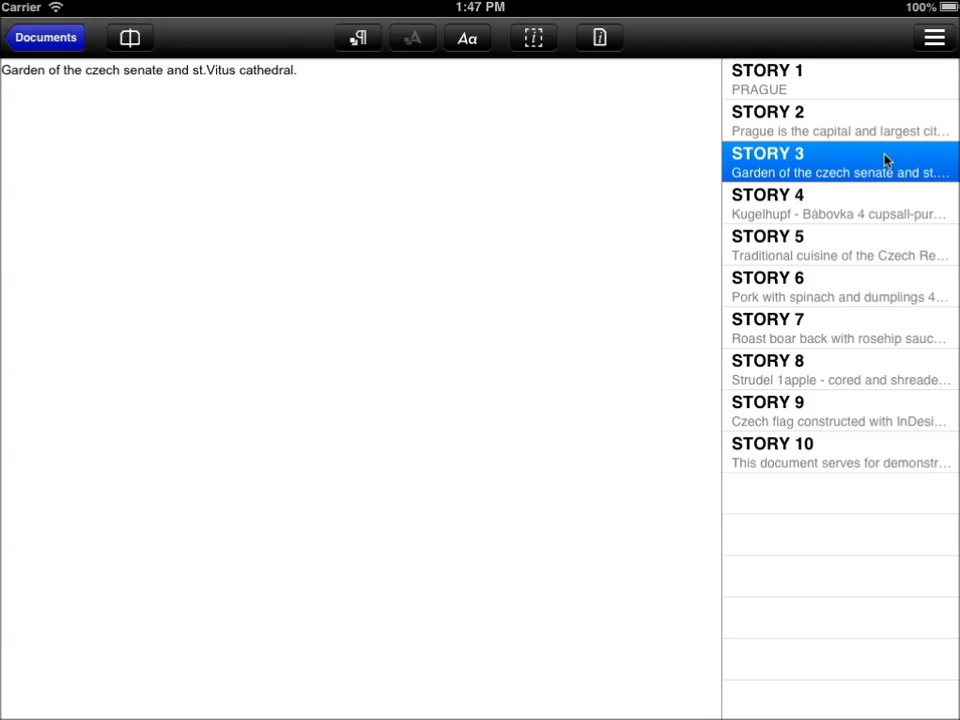
{"action": "left_click", "coordinate": [870, 207]}
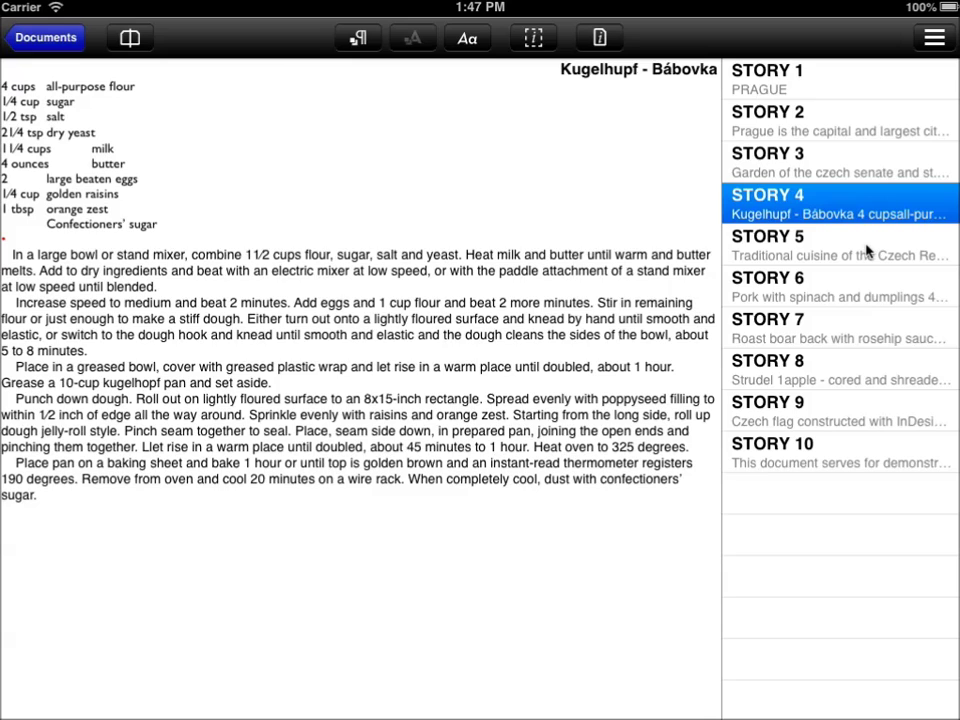
{"action": "left_click", "coordinate": [868, 252]}
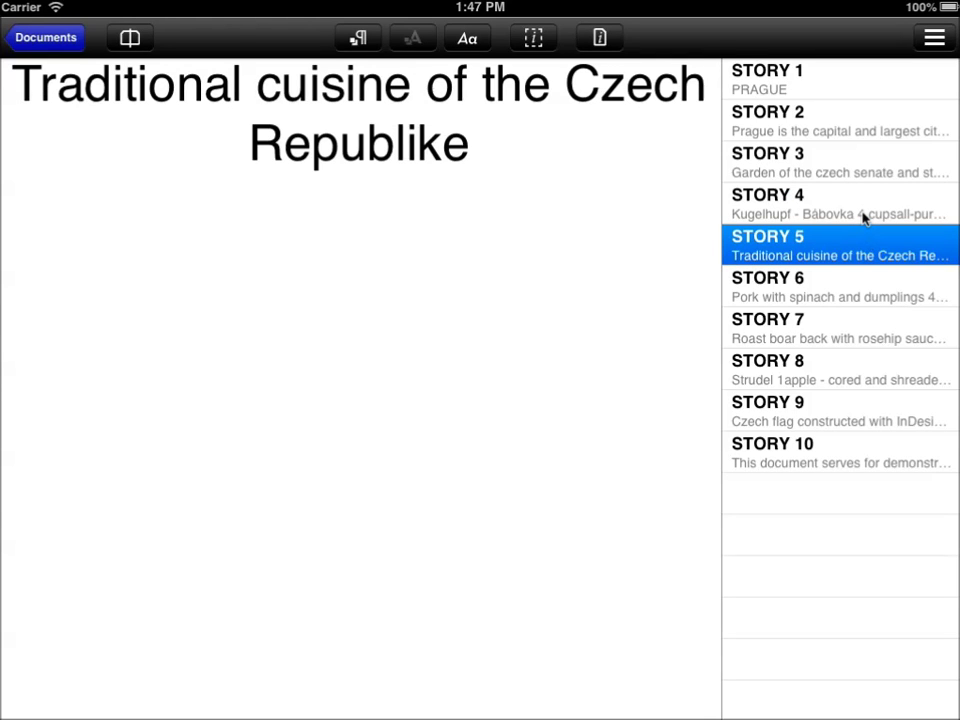
{"action": "left_click", "coordinate": [865, 218]}
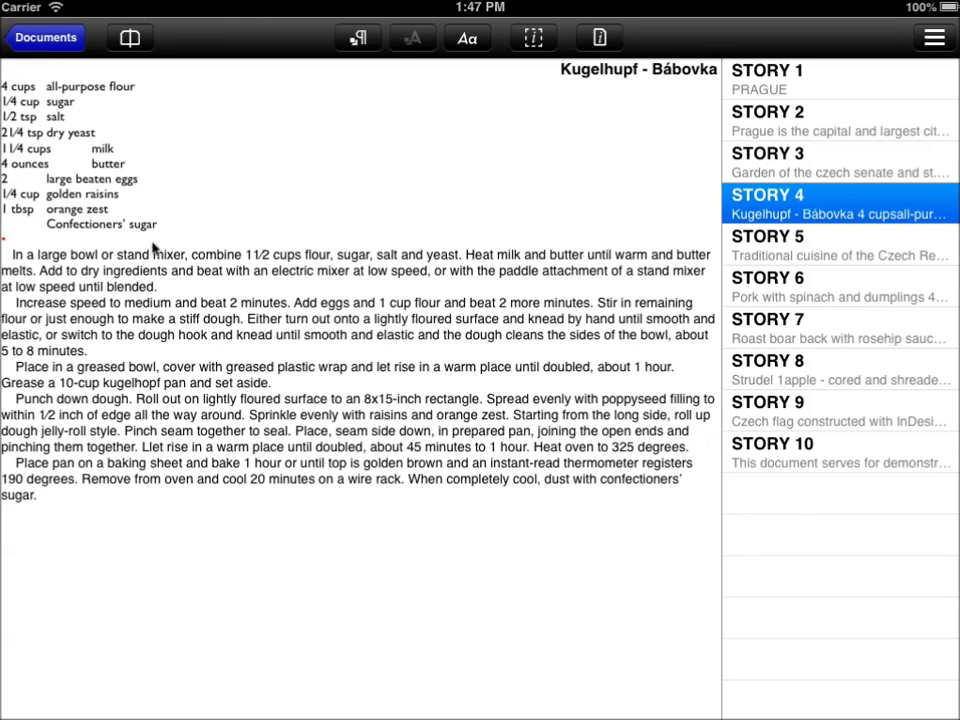
{"action": "left_click", "coordinate": [8, 243]}
{"action": "left_click", "coordinate": [130, 38]}
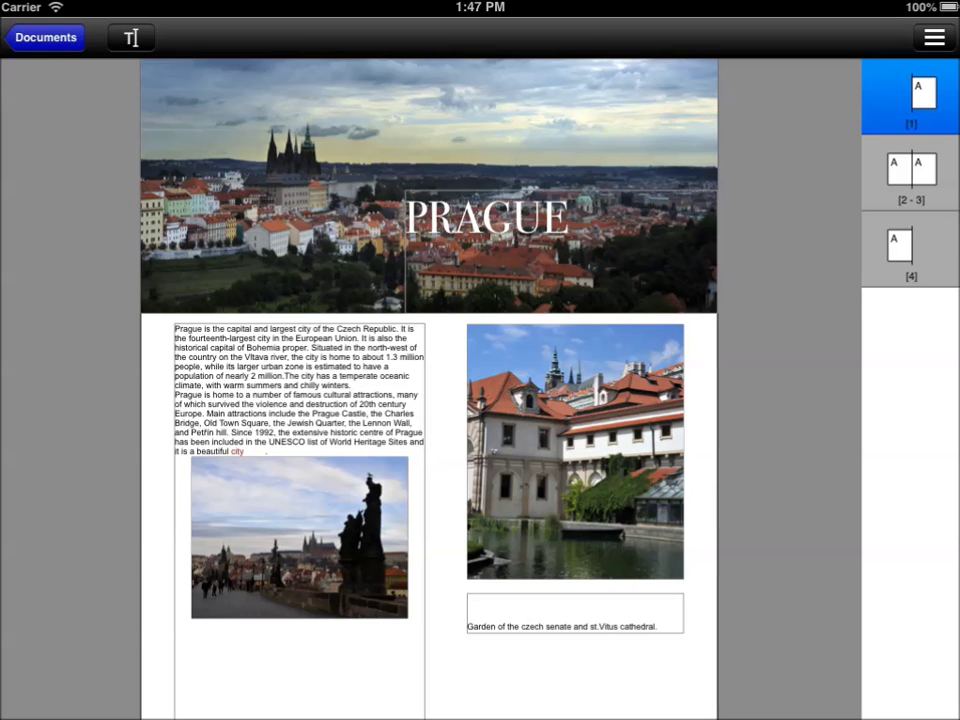
{"action": "left_click", "coordinate": [928, 189]}
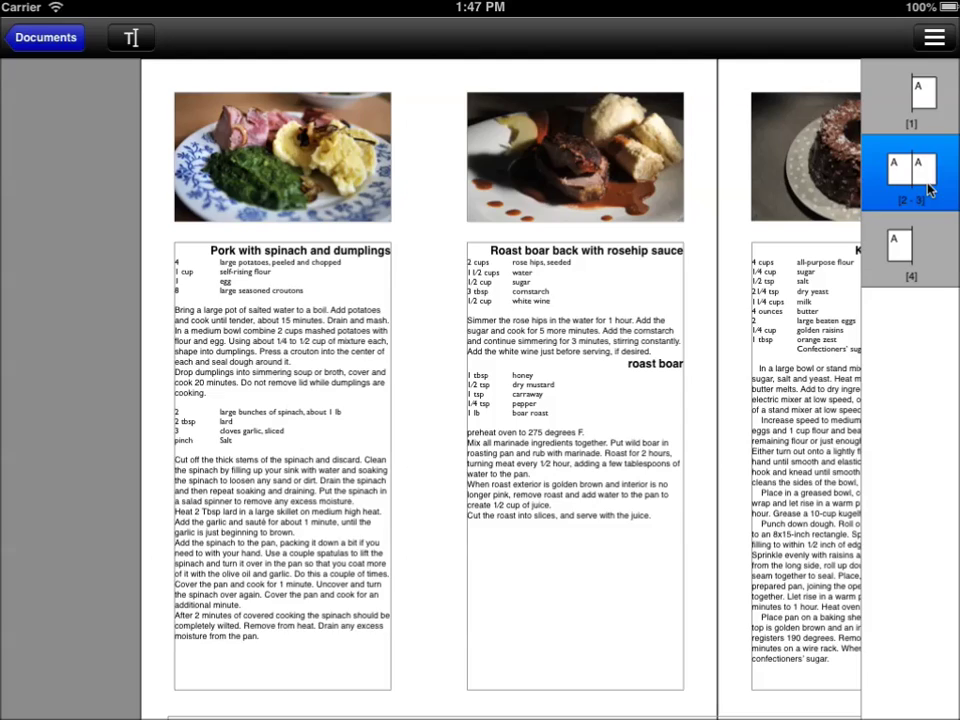
{"action": "left_click_drag", "start_coordinate": [725, 344], "coordinate": [371, 154]}
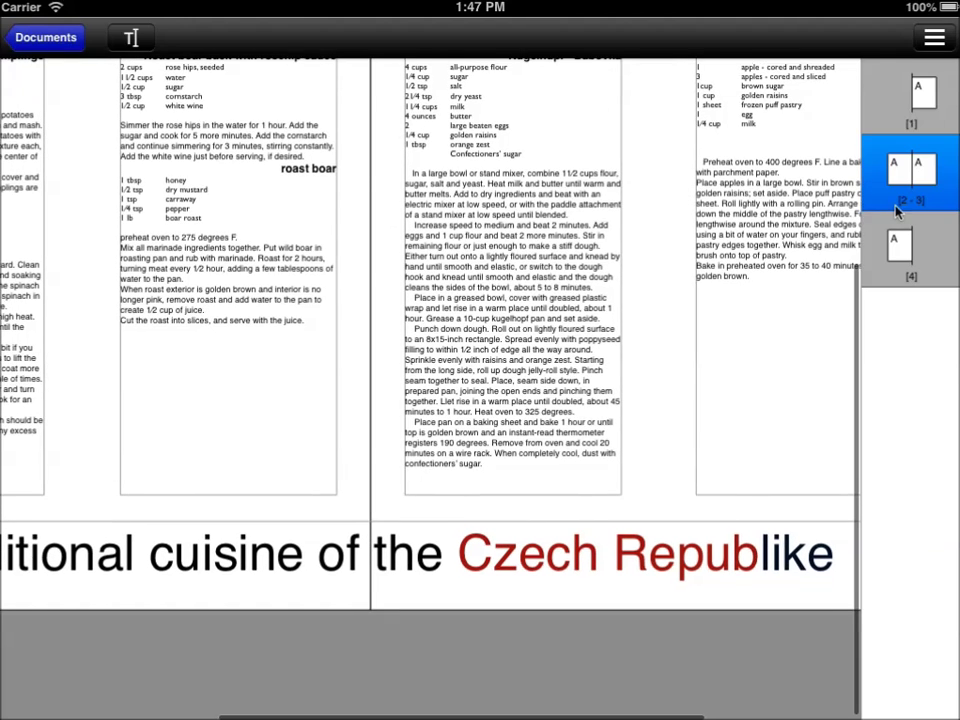
{"action": "left_click", "coordinate": [915, 248]}
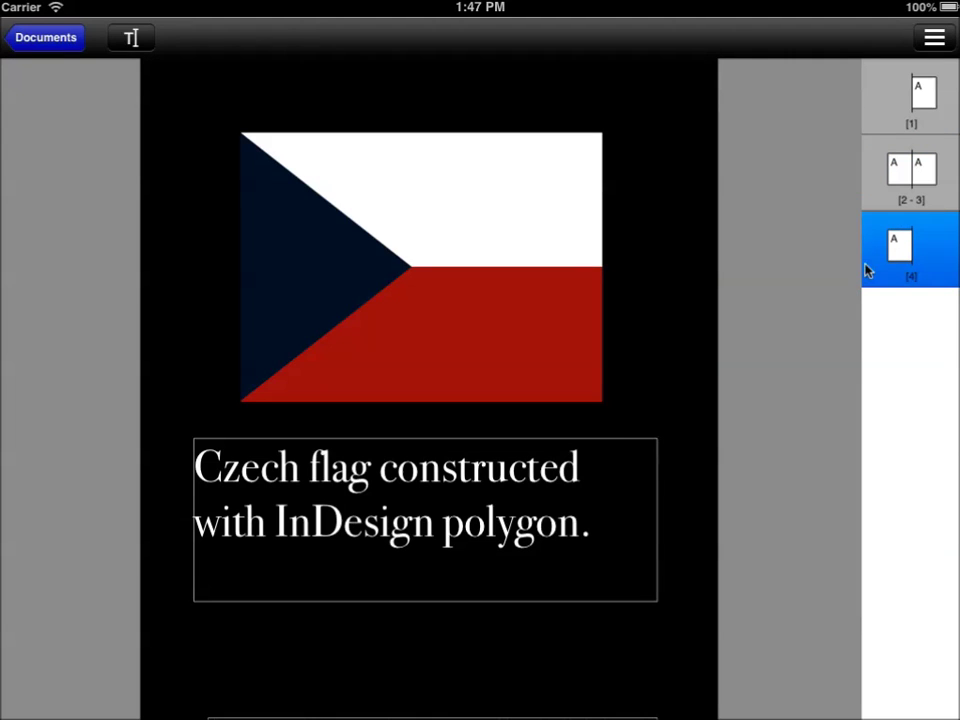
{"action": "left_click_drag", "start_coordinate": [686, 553], "coordinate": [655, 522]}
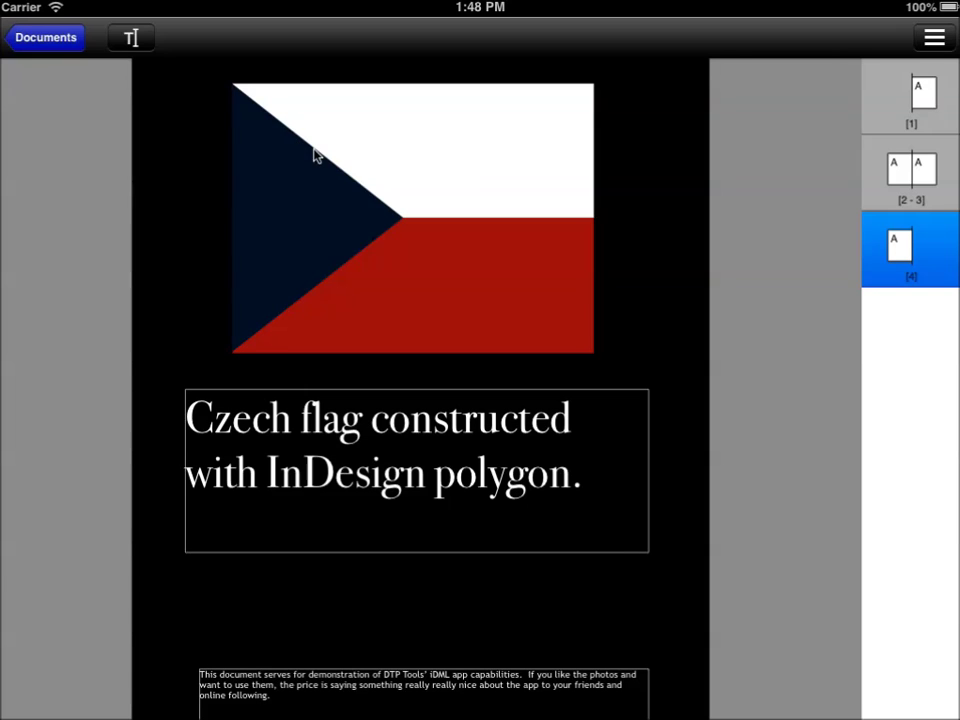
{"action": "left_click", "coordinate": [135, 40]}
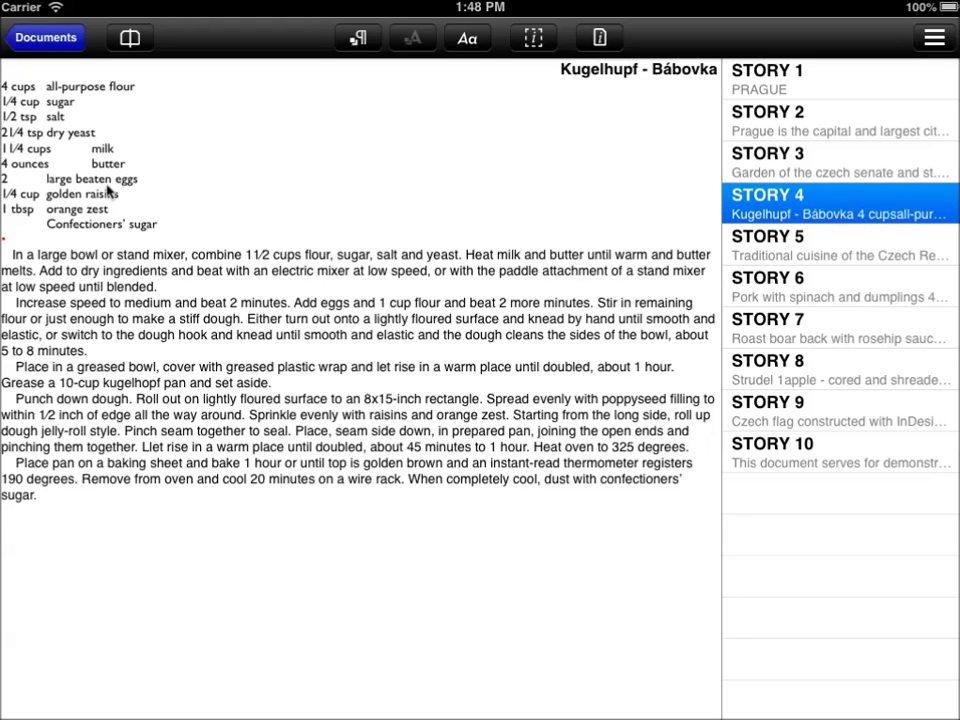
- Leave the Sample document via the Documents button to reach the library screen
{"action": "left_click", "coordinate": [42, 40]}
{"action": "left_click", "coordinate": [45, 40]}
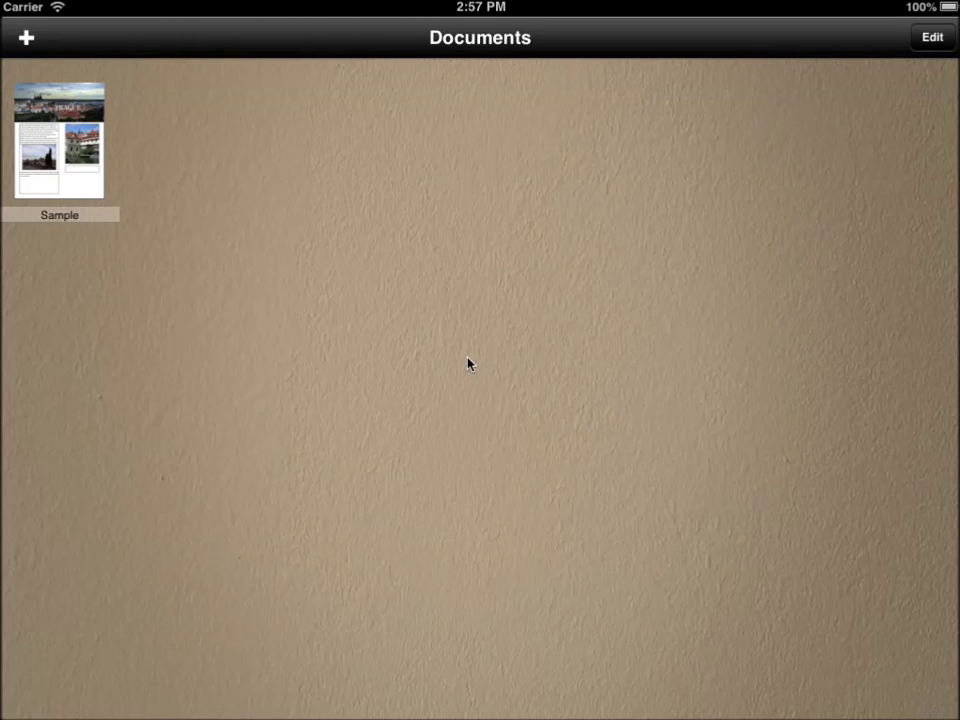
- Enter Edit mode in the Documents library and select the Sample copy document
{"action": "left_click", "coordinate": [930, 38]}
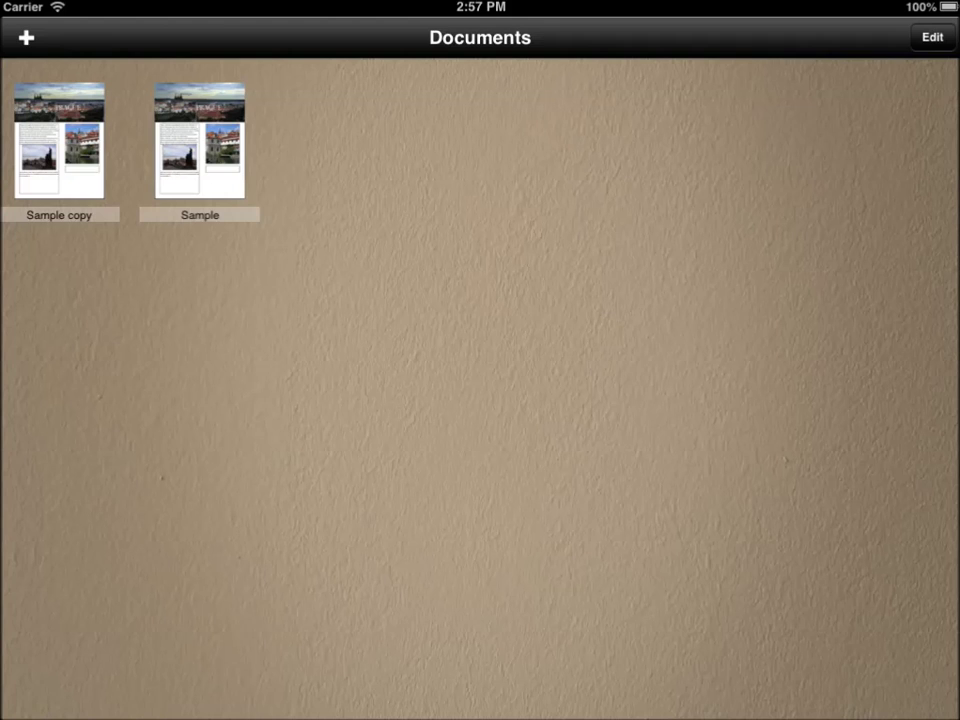
{"action": "left_click", "coordinate": [940, 40]}
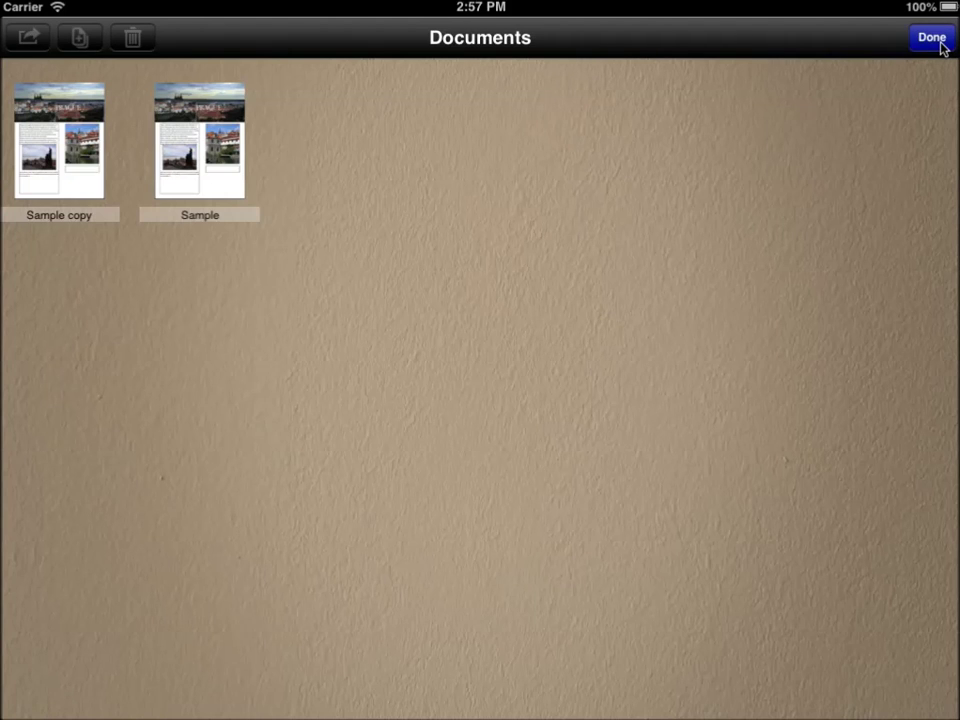
{"action": "left_click", "coordinate": [86, 166]}
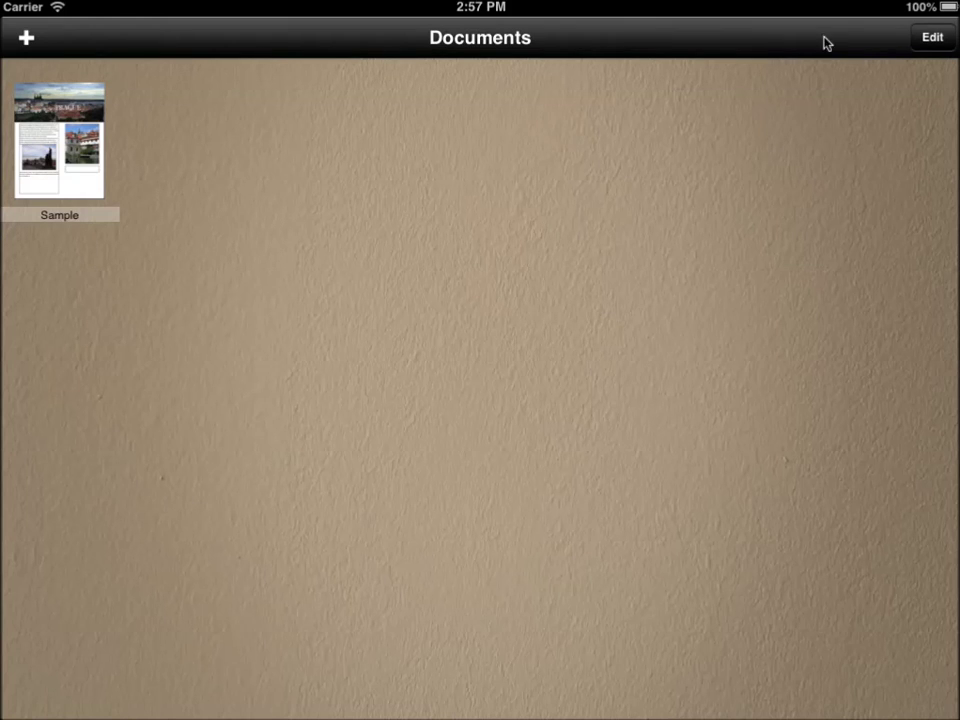
{"action": "left_click", "coordinate": [931, 40]}
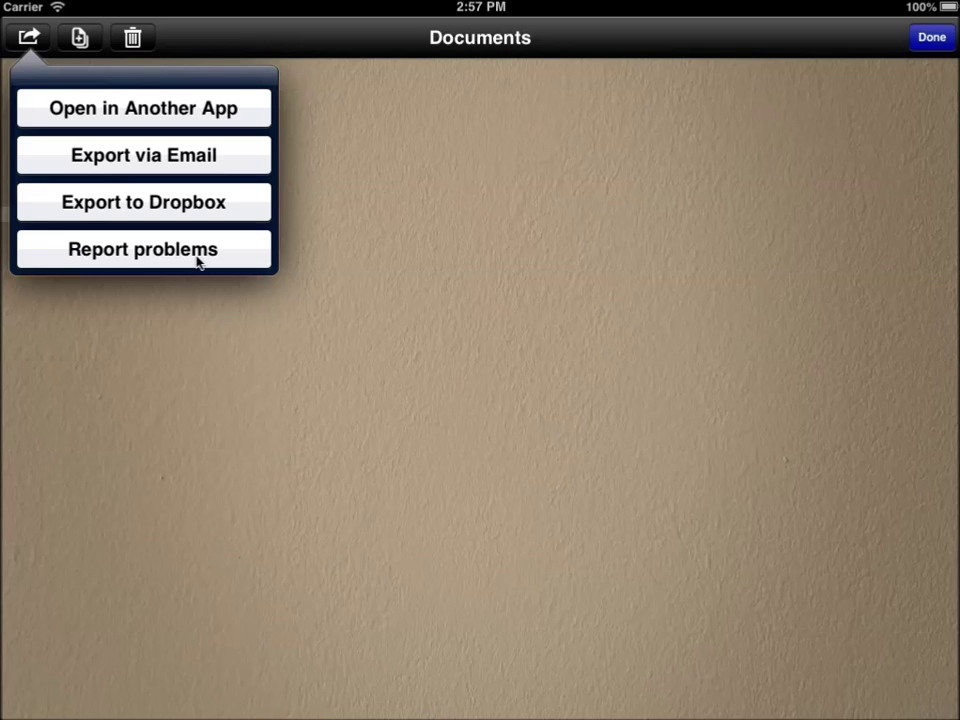
{"action": "left_click", "coordinate": [343, 166]}
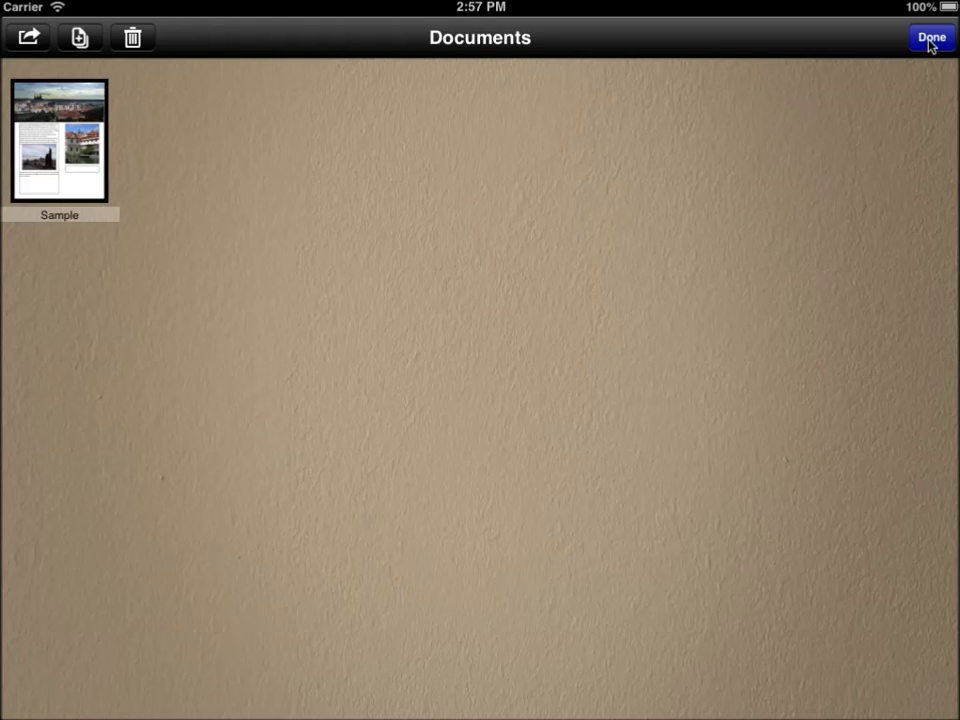
{"action": "left_click", "coordinate": [931, 40]}
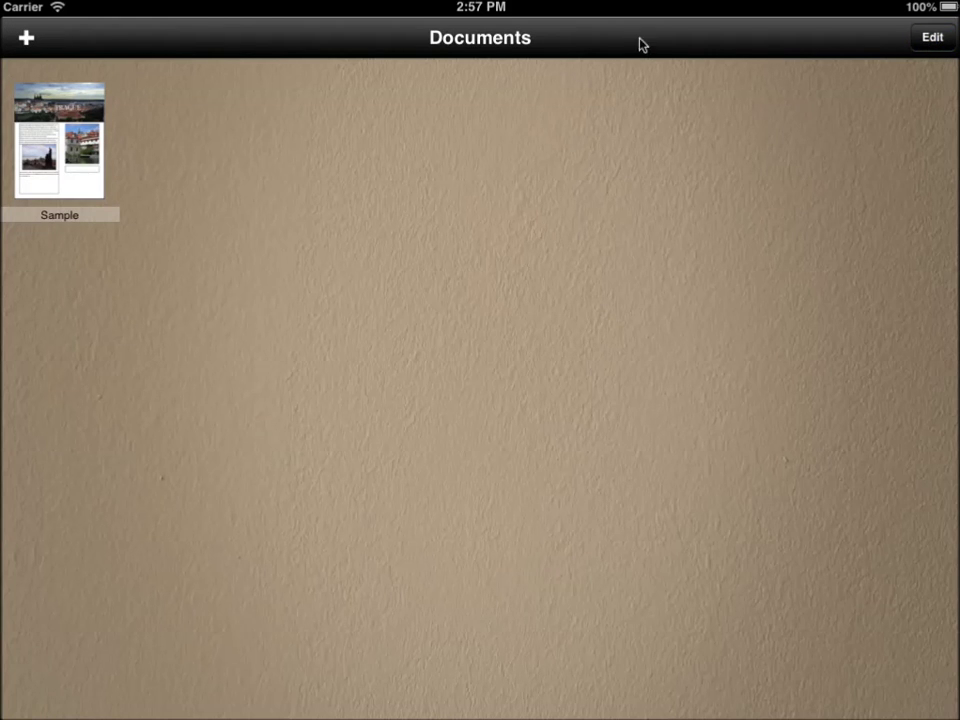